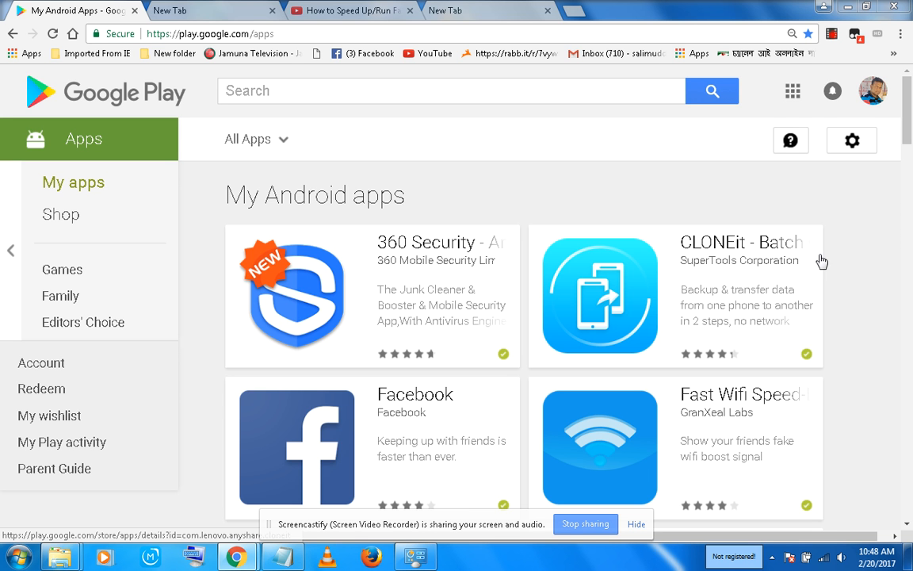
Step: Minimize all open windows, including the browser, Computer, Programs and Features and Desktop folder, to show the desktop
click(846, 12)
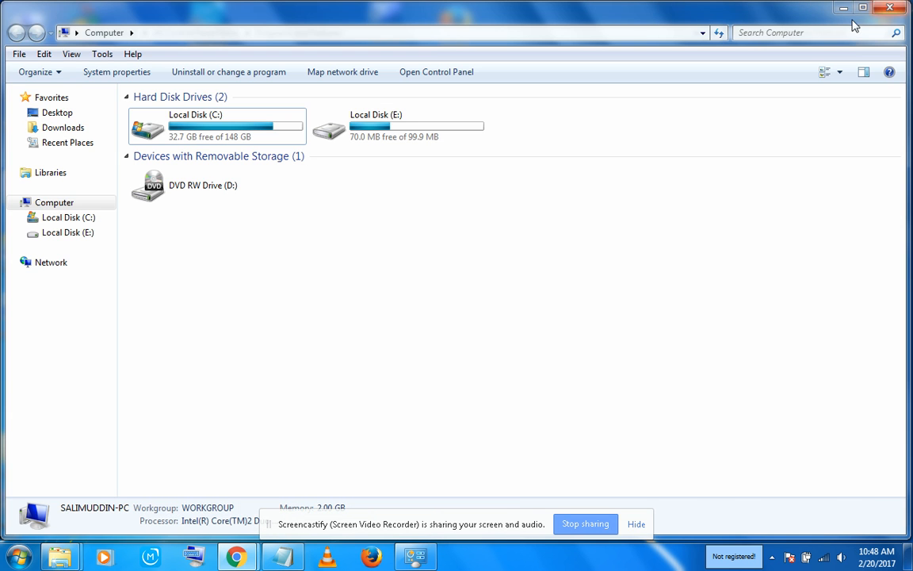
click(843, 9)
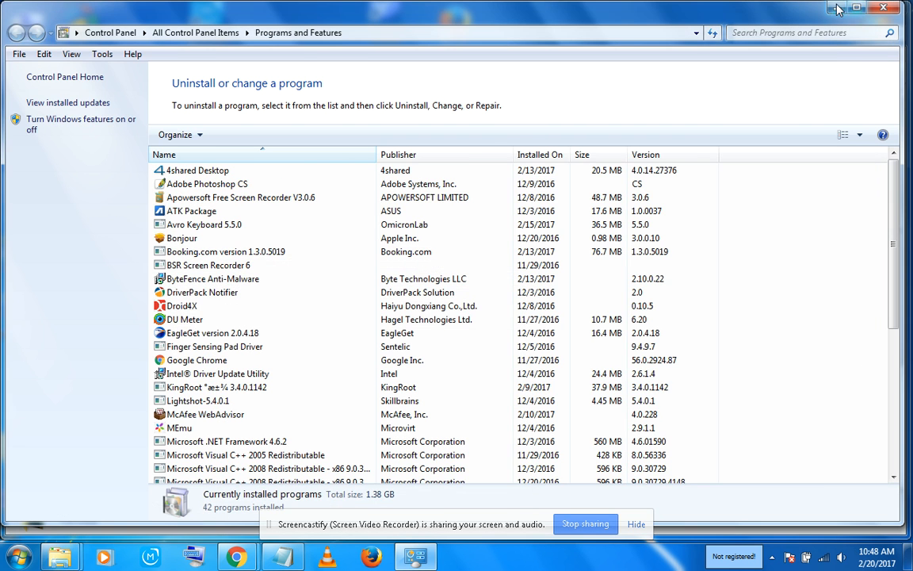
click(837, 9)
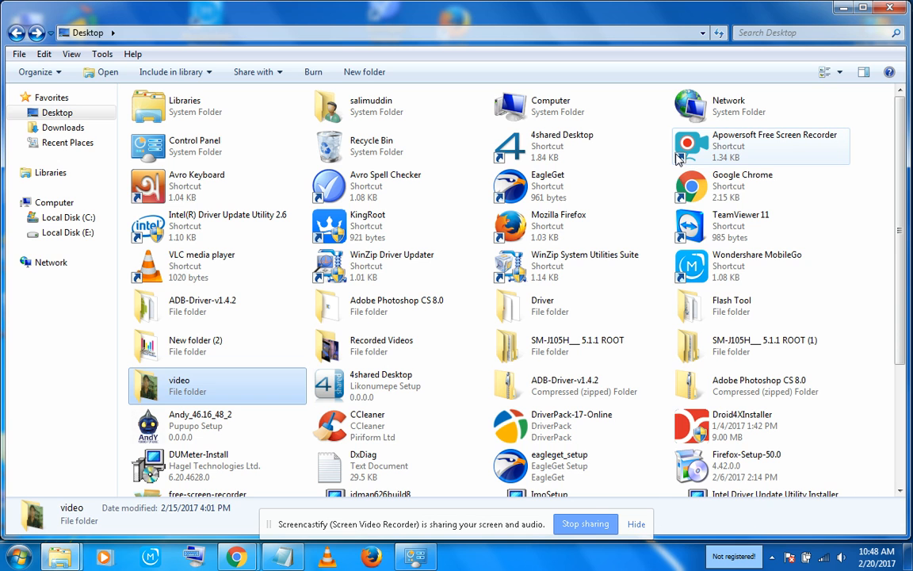
click(844, 9)
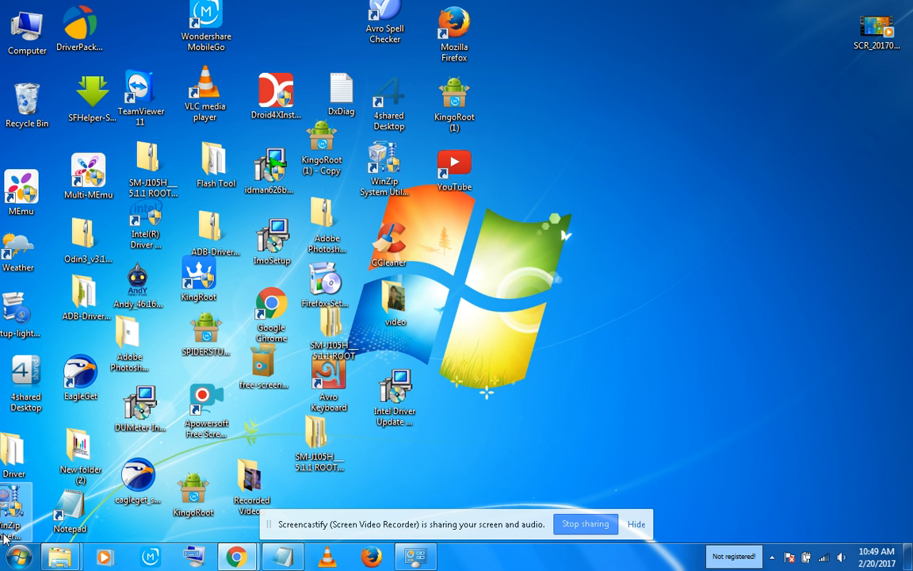
click(20, 559)
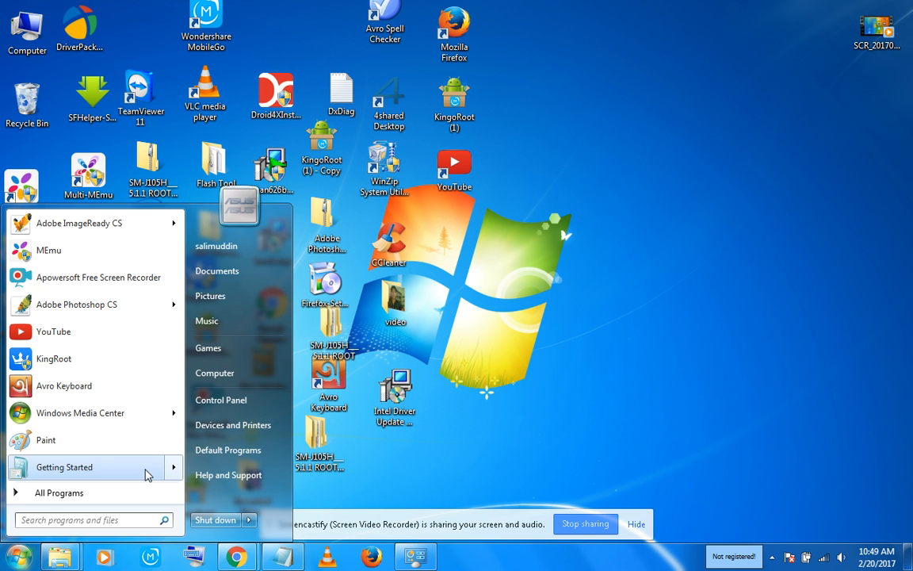
click(237, 403)
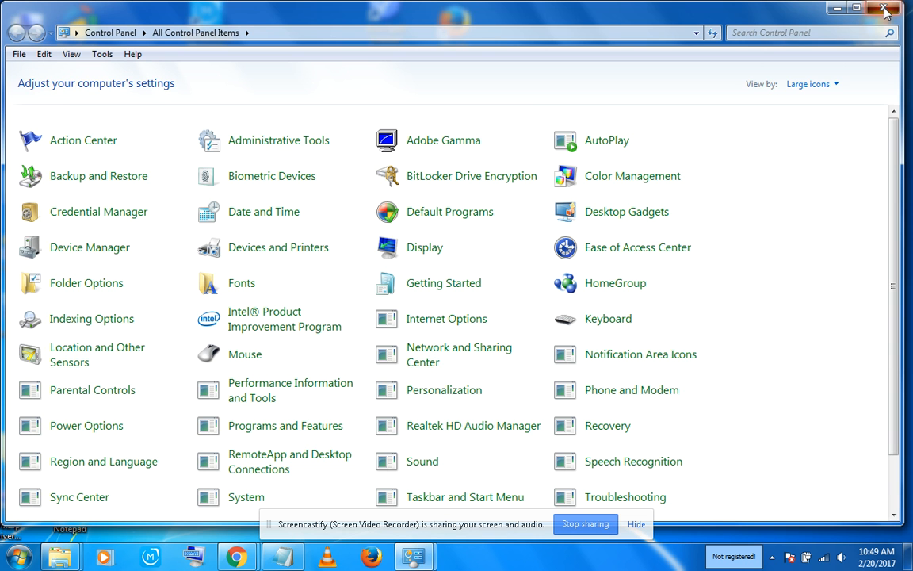
click(885, 8)
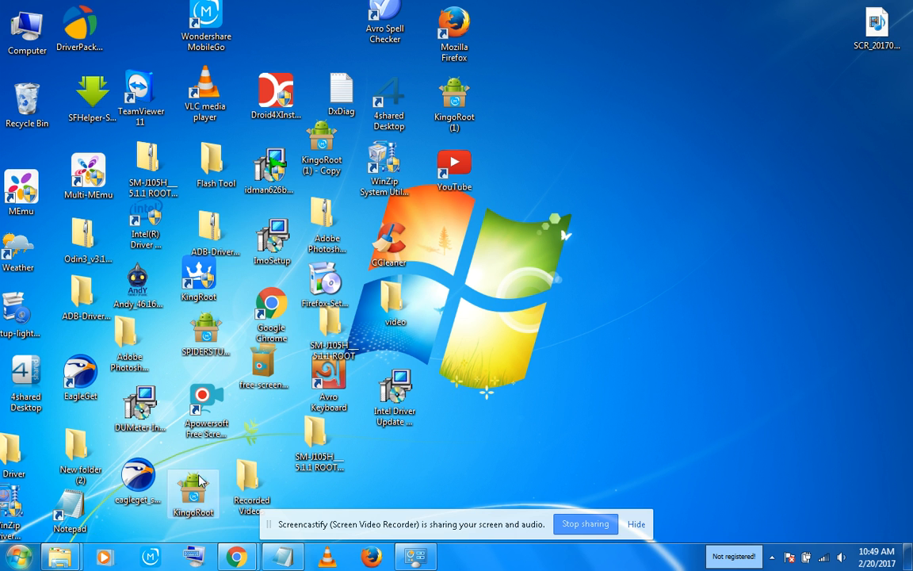
Step: Open the properties of Local Disk (C:) from the Computer window and start Disk Cleanup for that drive
click(26, 560)
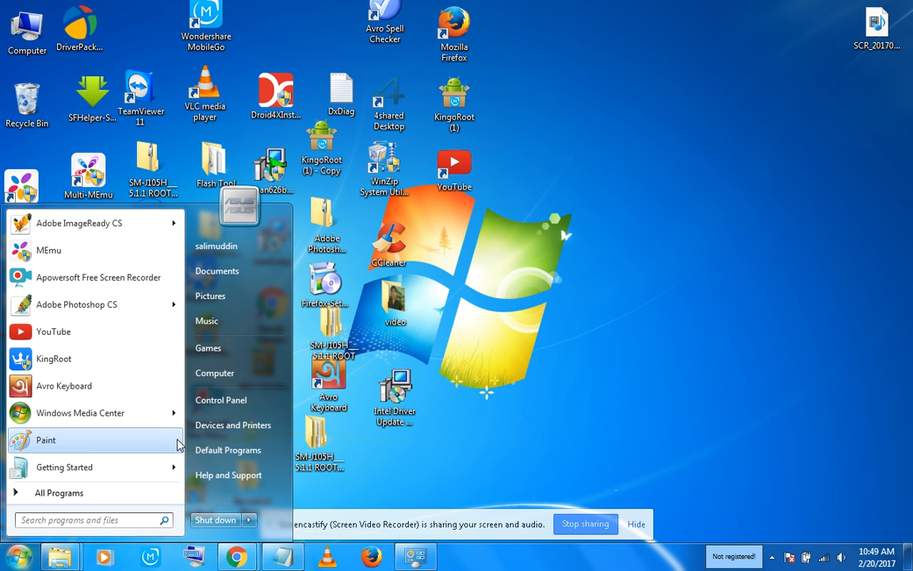
click(224, 373)
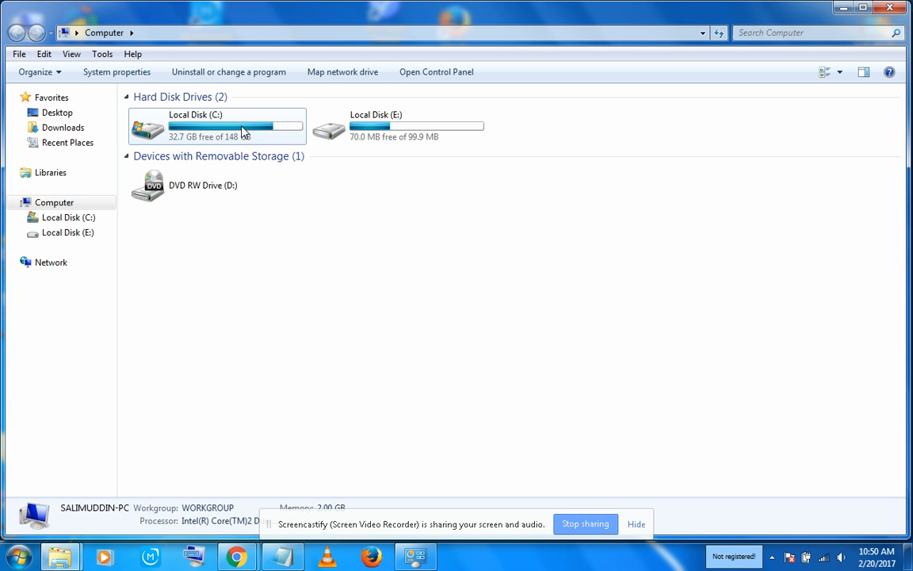
click(196, 128)
right_click(194, 128)
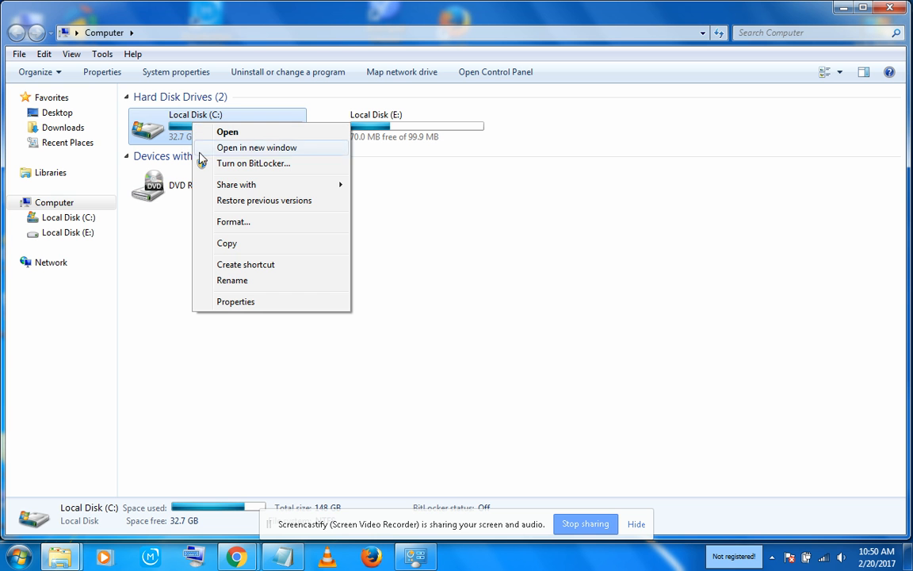
click(264, 306)
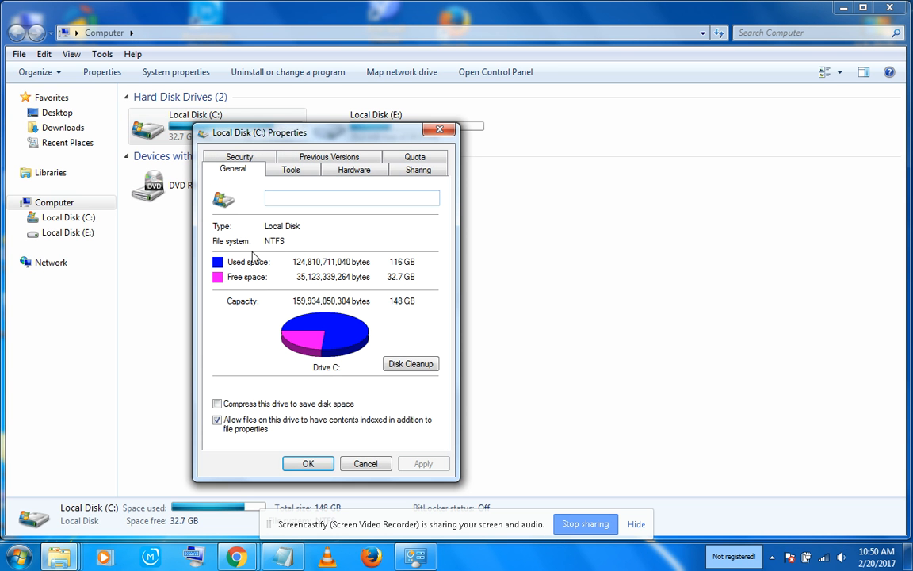
click(413, 366)
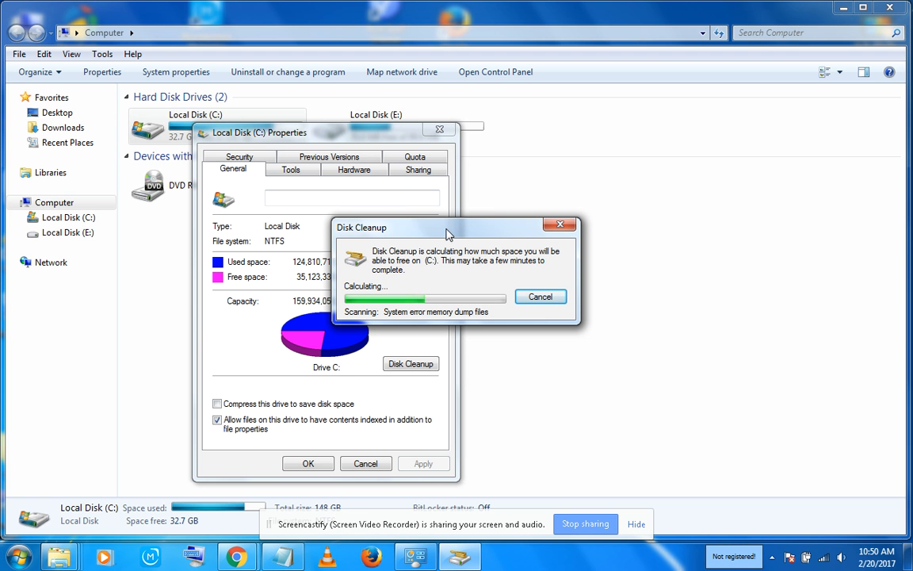
drag(448, 229, 446, 172)
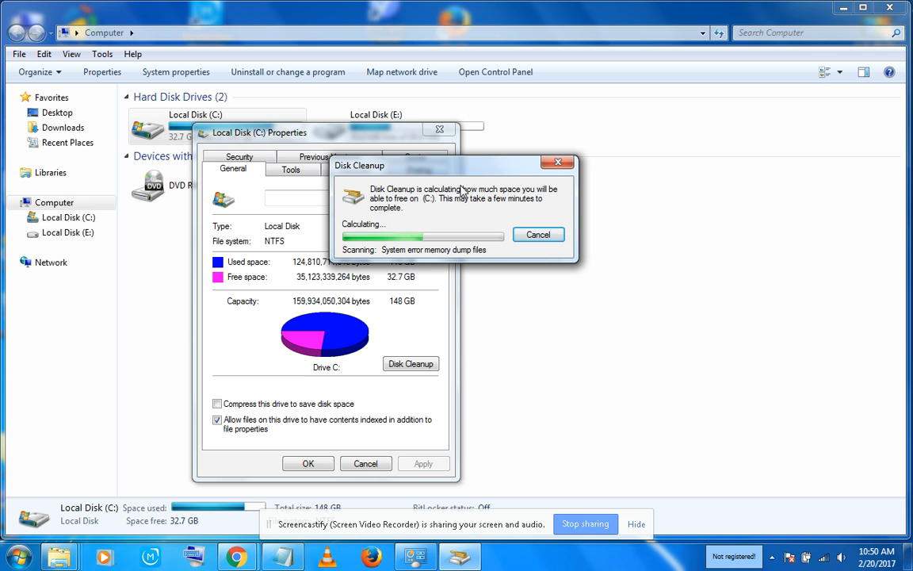
drag(460, 169, 458, 126)
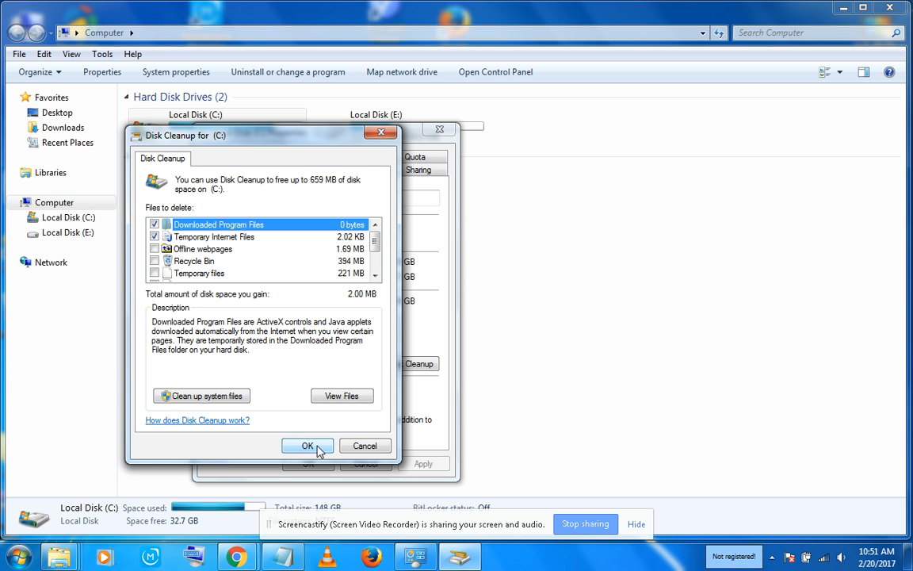
Step: Also mark Offline webpages, Recycle Bin, Temporary files and the archived and queued Windows Error Reporting items for deletion
click(154, 248)
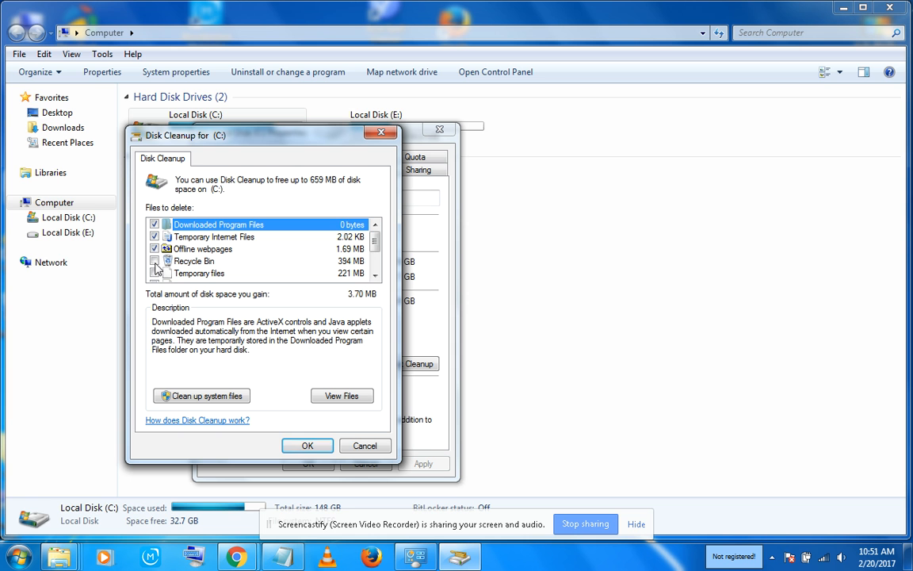
click(155, 261)
click(154, 272)
drag(375, 242, 403, 258)
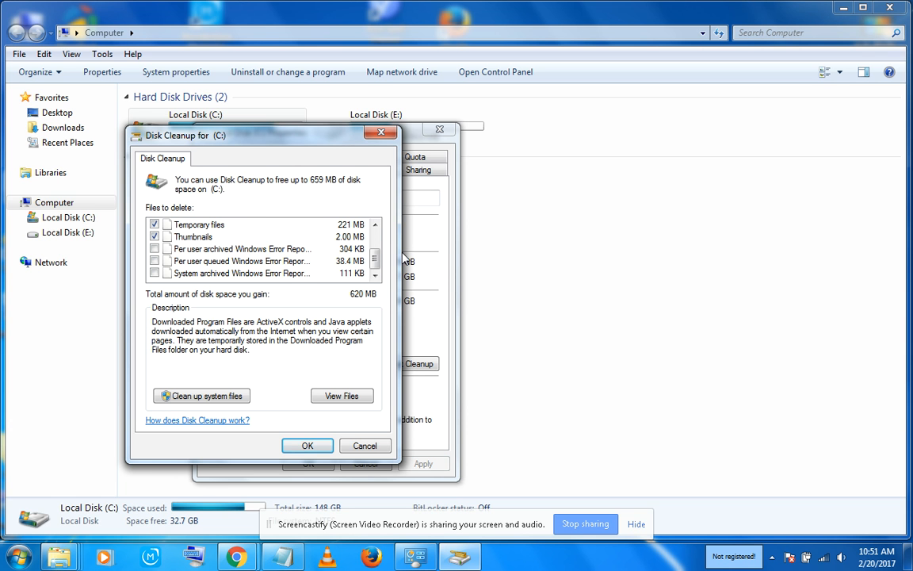
click(154, 249)
click(154, 261)
click(153, 272)
Step: Try to scan drive C: for system files to clean up, cancel the scan, and close the drive's properties and the Computer window
click(202, 396)
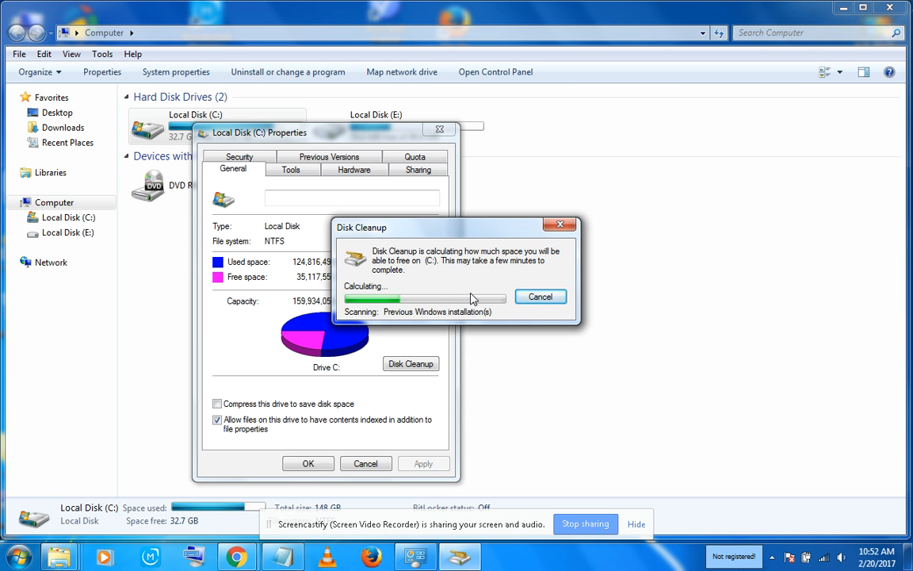
click(540, 298)
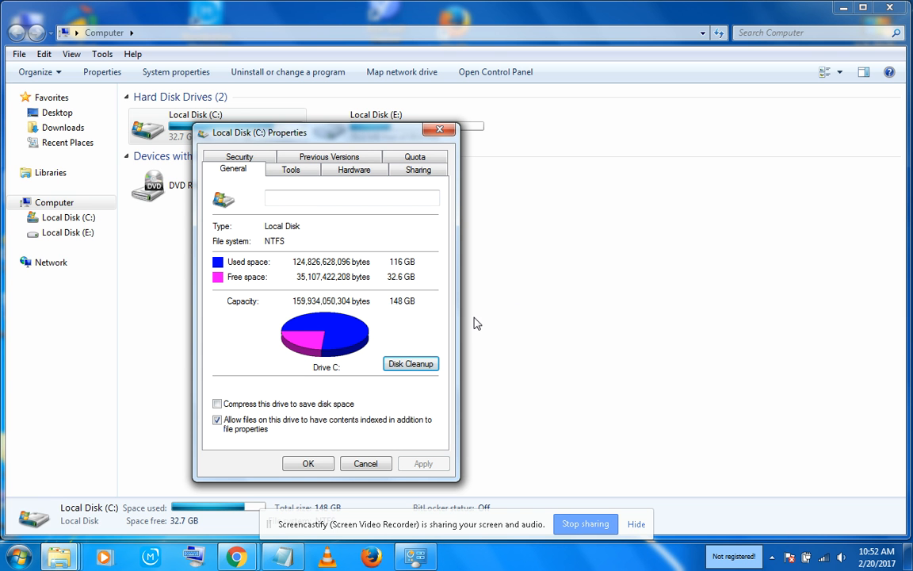
drag(309, 131, 320, 98)
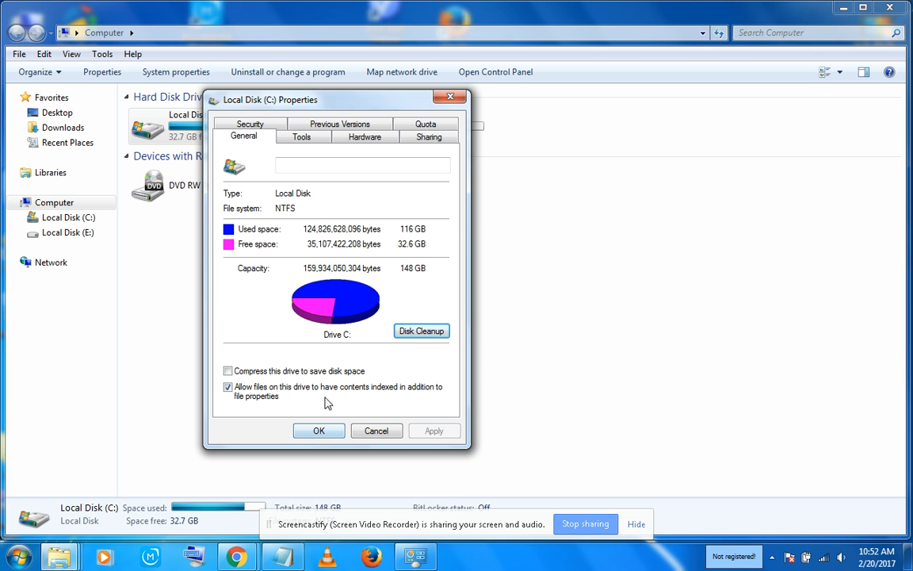
click(320, 433)
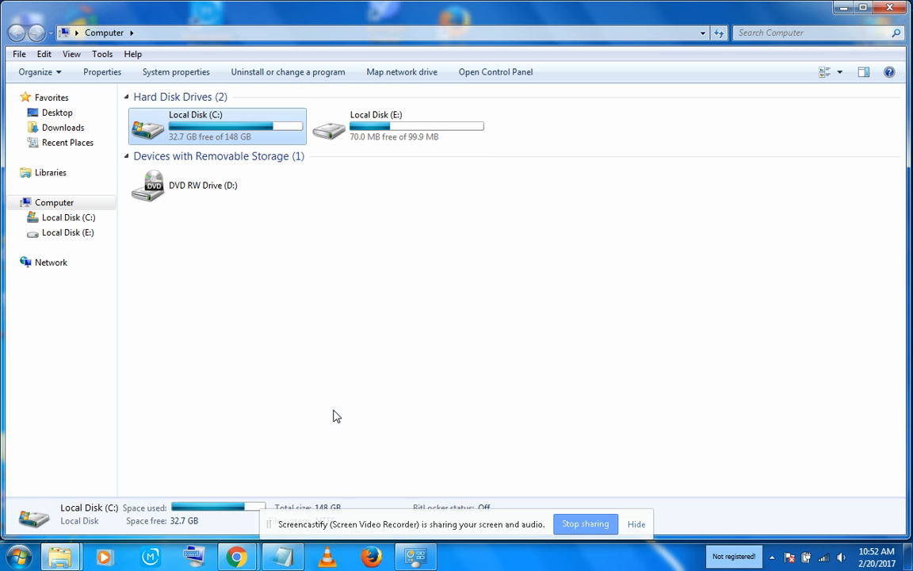
click(889, 8)
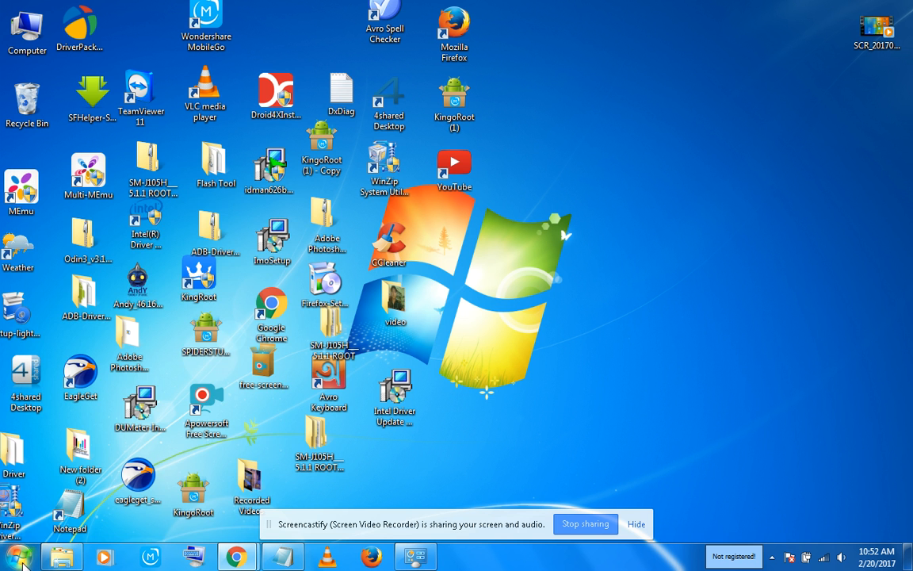
Step: Search the Start menu for "program un" and open Uninstall a program
click(17, 557)
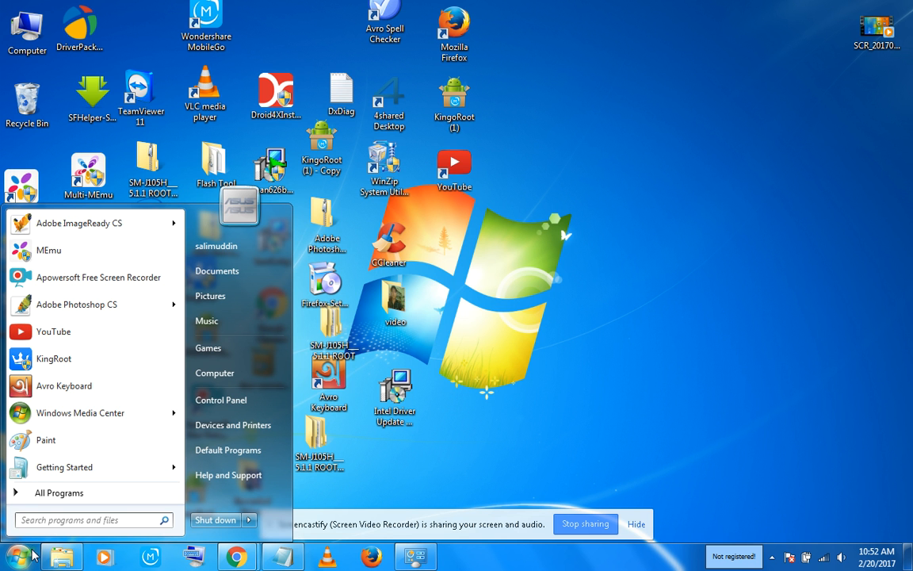
click(48, 492)
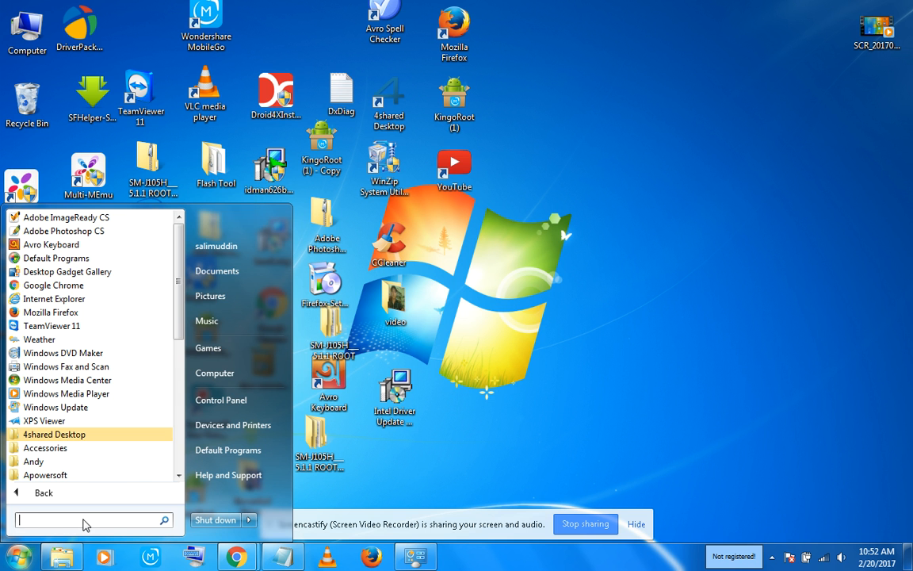
text(a)
key(BackSpace)
text(p)
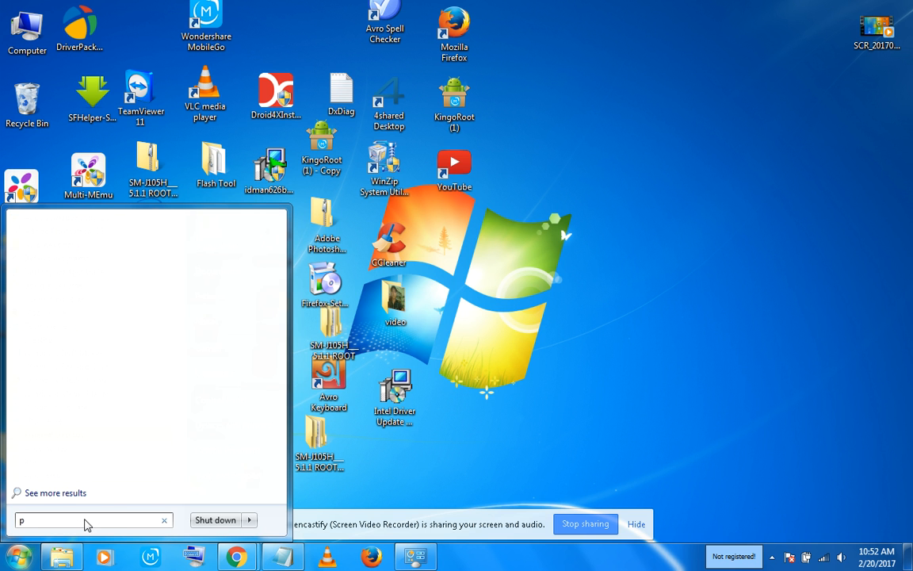
text(rog)
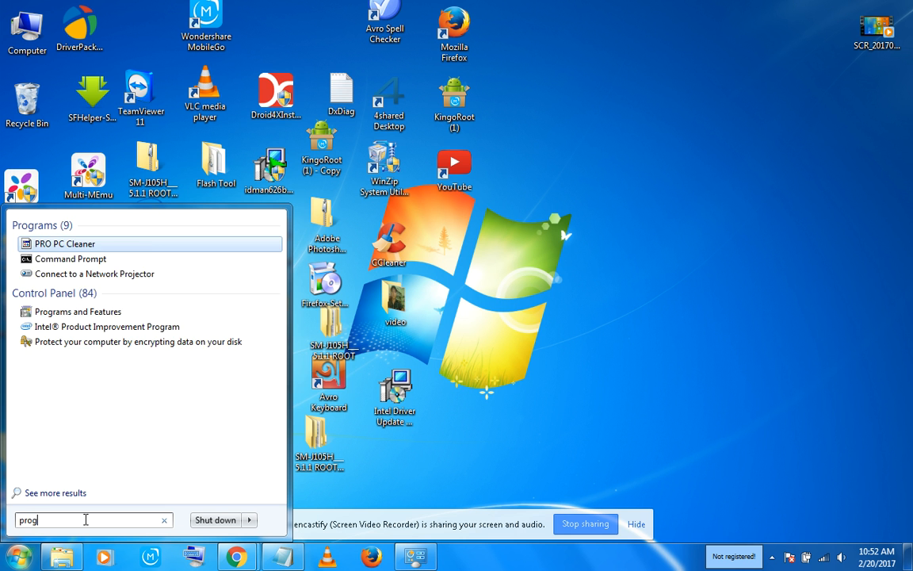
text(ram)
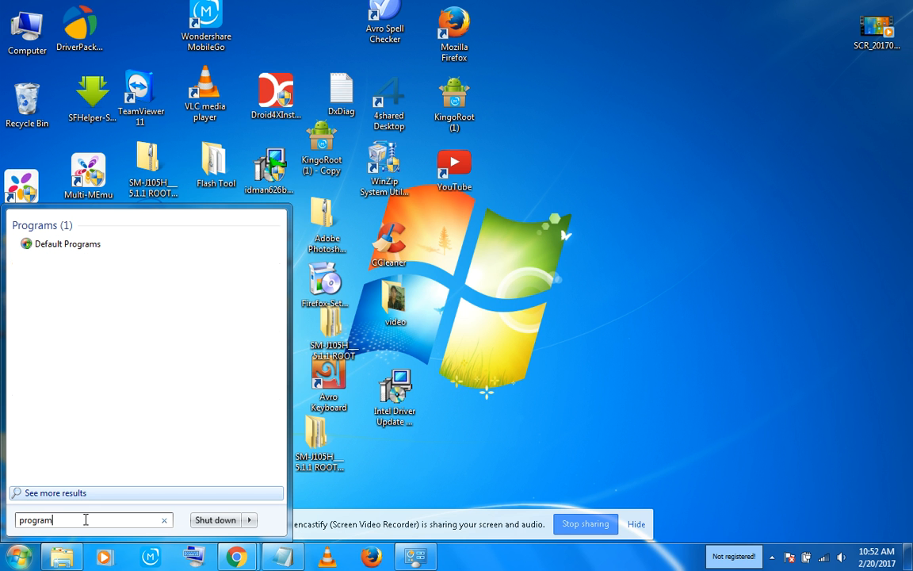
text( un)
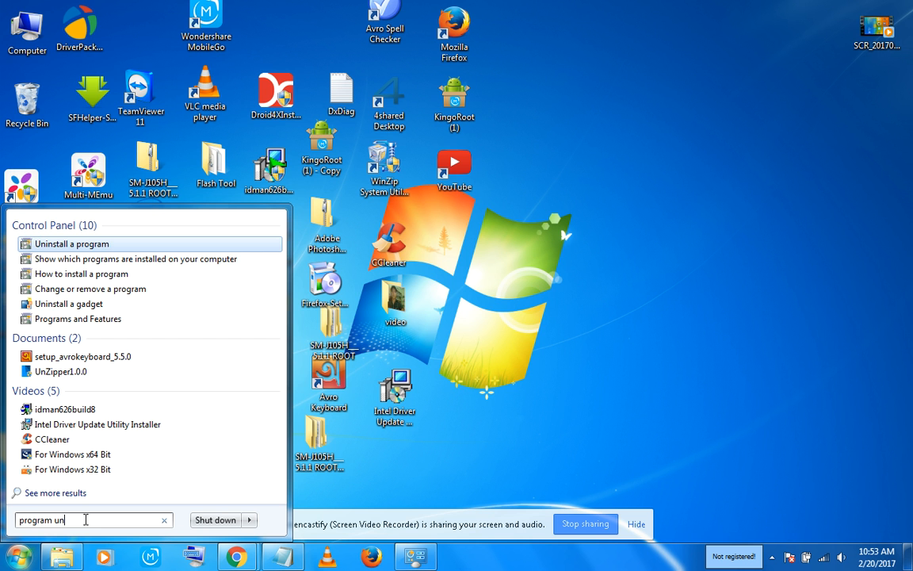
click(87, 247)
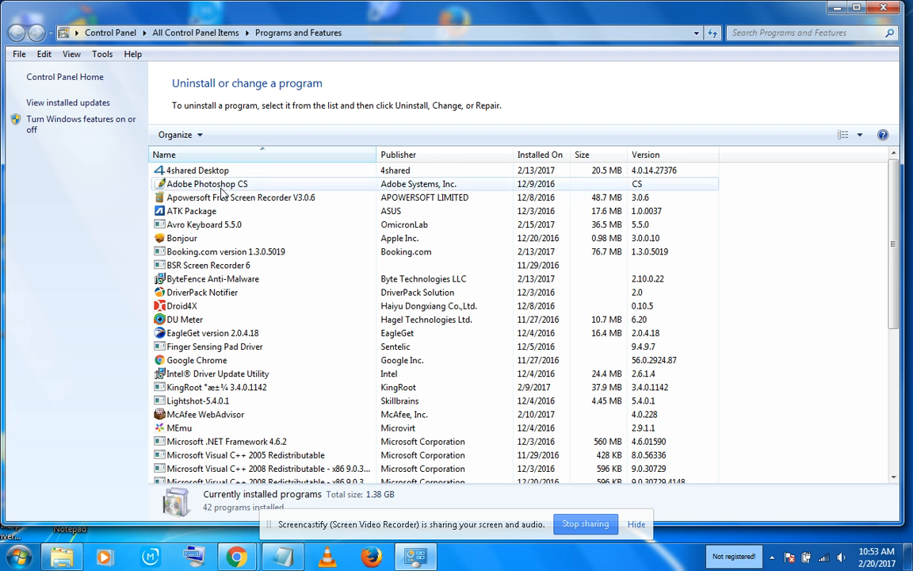
Step: Review the installed programs and the Uninstall/Change option for Droid4X, closing the window without uninstalling anything
scroll(248, 254, down, 3)
scroll(248, 254, up, 3)
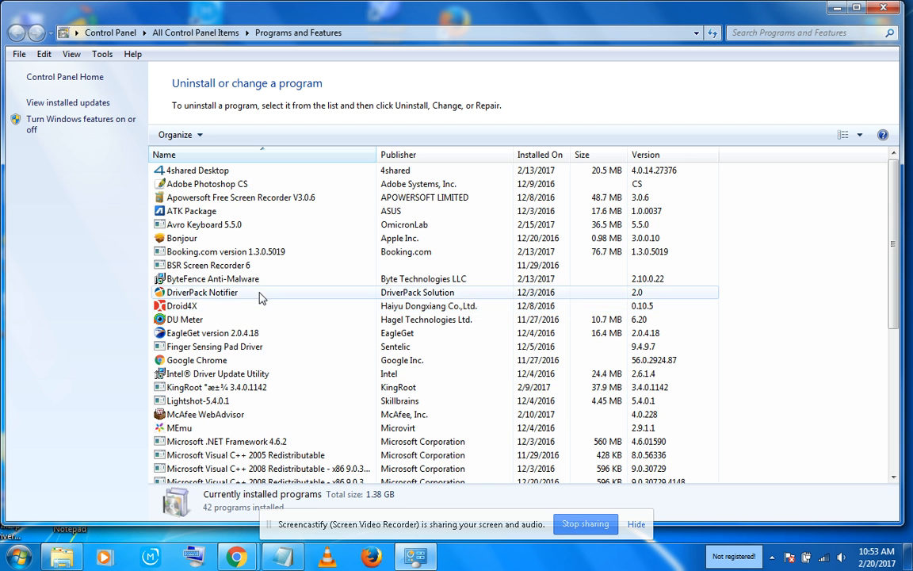
scroll(272, 289, down, 5)
scroll(292, 319, up, 4)
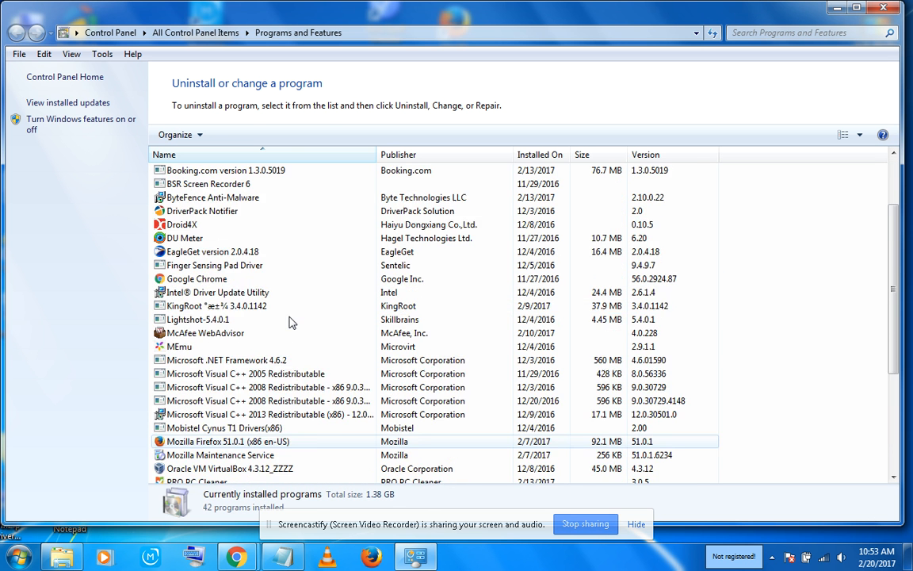
scroll(295, 320, up, 1)
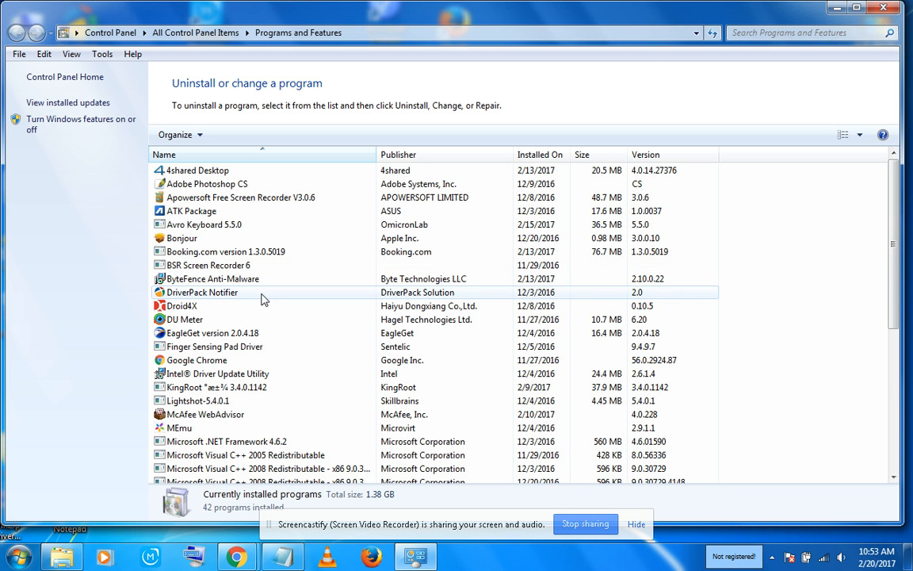
click(205, 308)
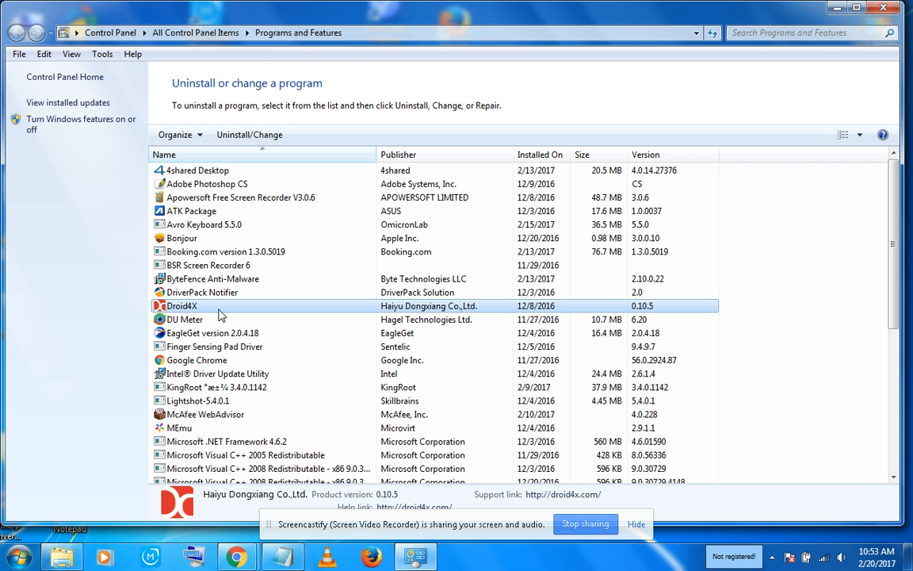
right_click(221, 314)
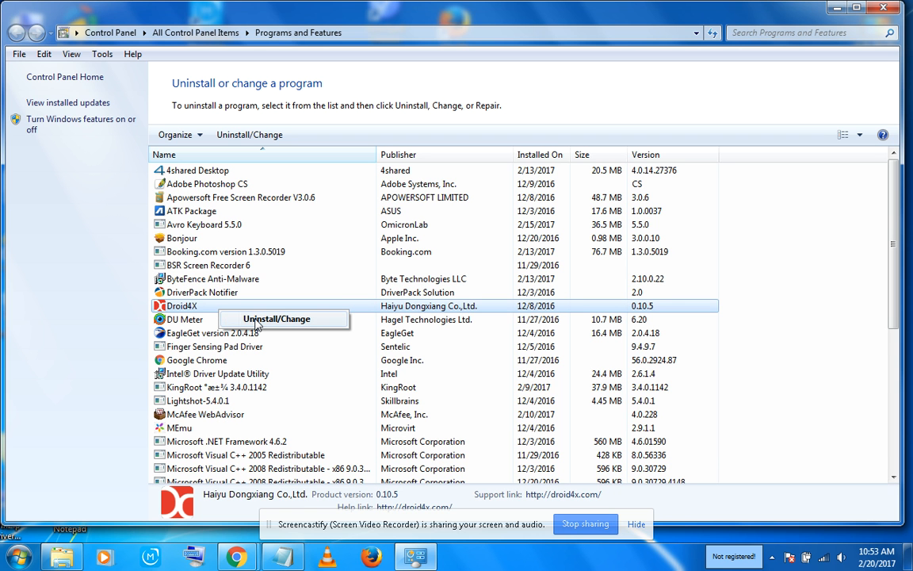
click(93, 272)
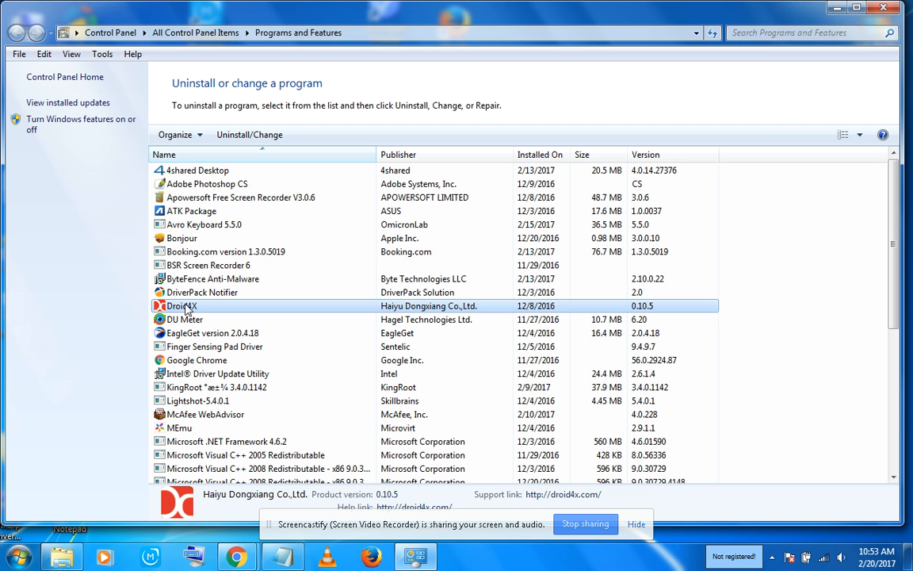
click(883, 9)
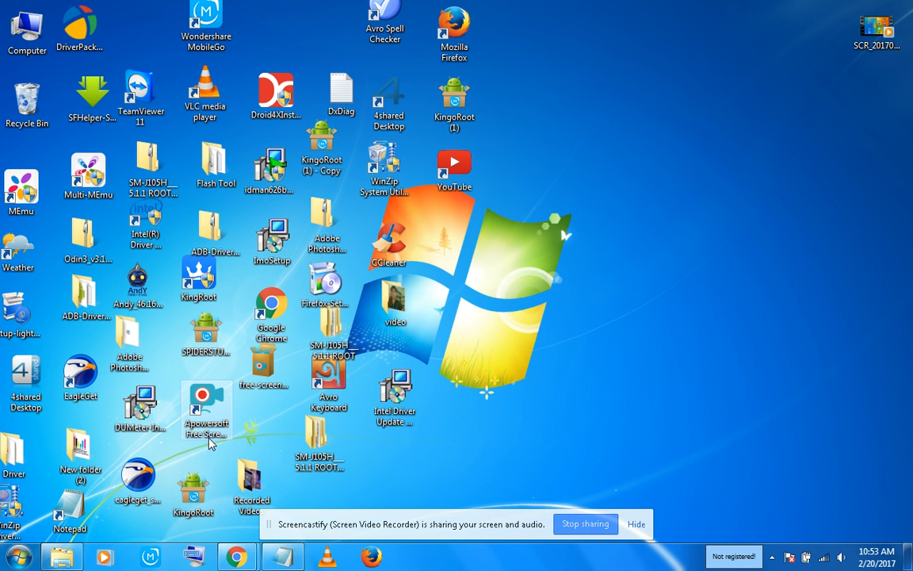
Step: Open the properties of Local Disk (C:) from the Computer window and show its disk maintenance tools
click(19, 560)
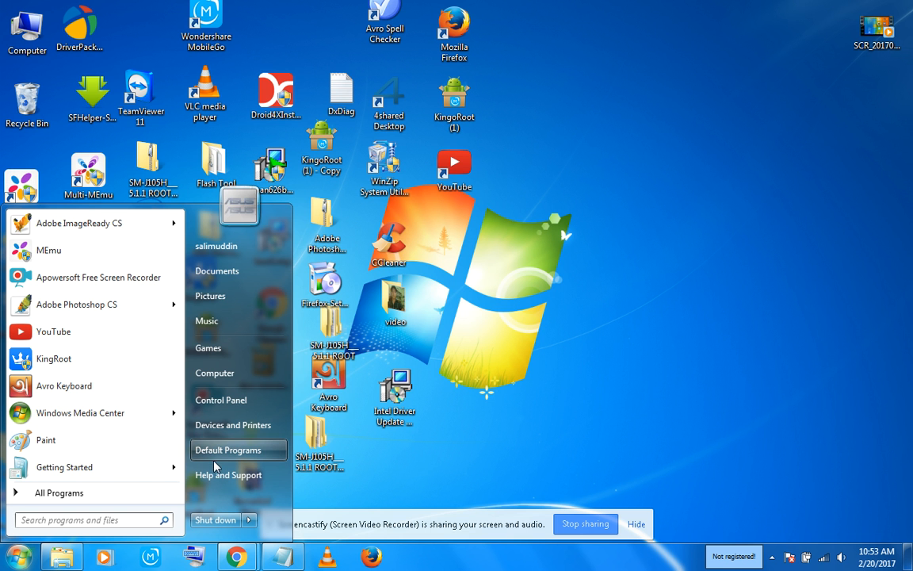
click(227, 378)
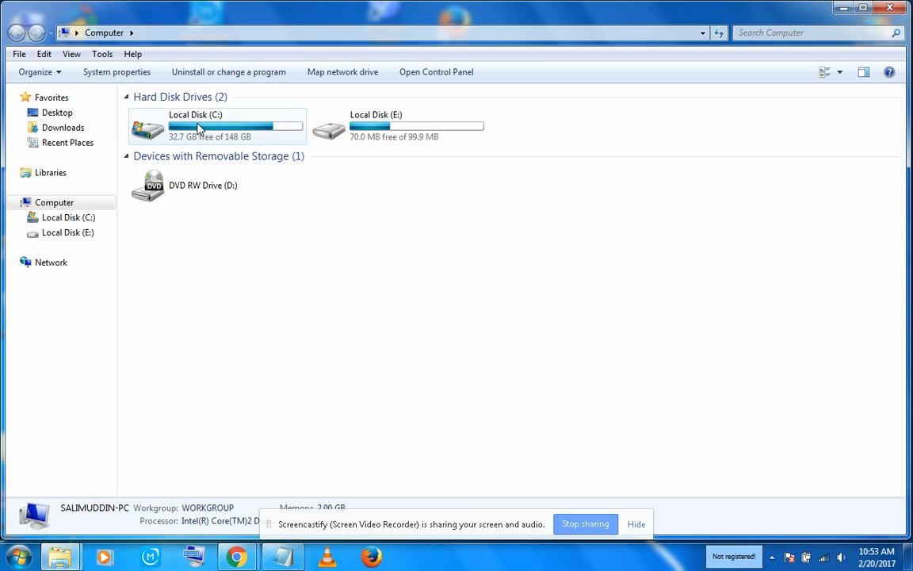
click(198, 130)
right_click(198, 129)
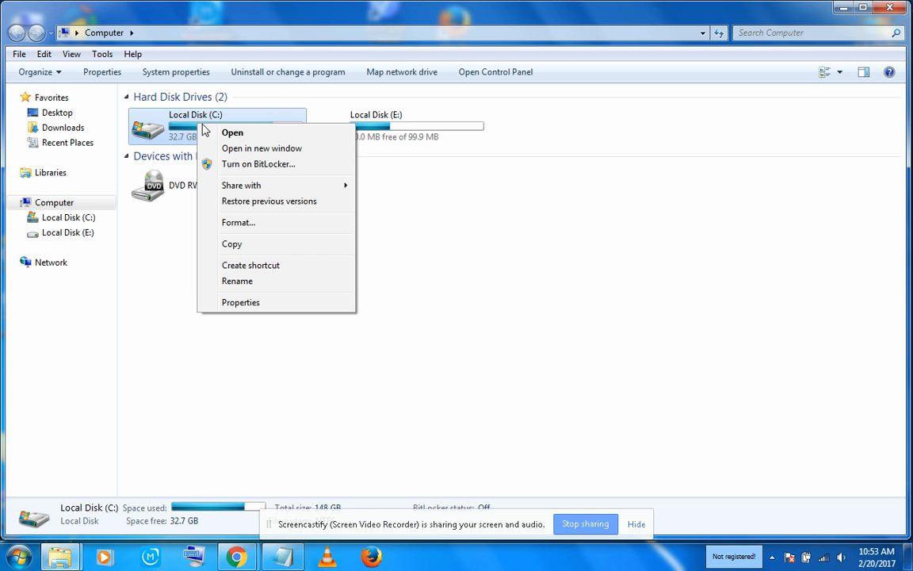
click(240, 302)
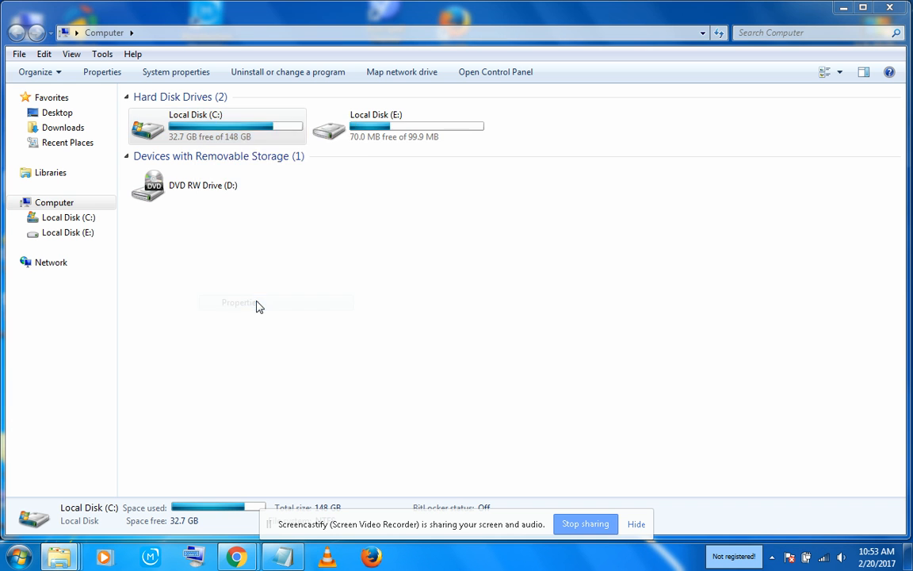
click(295, 176)
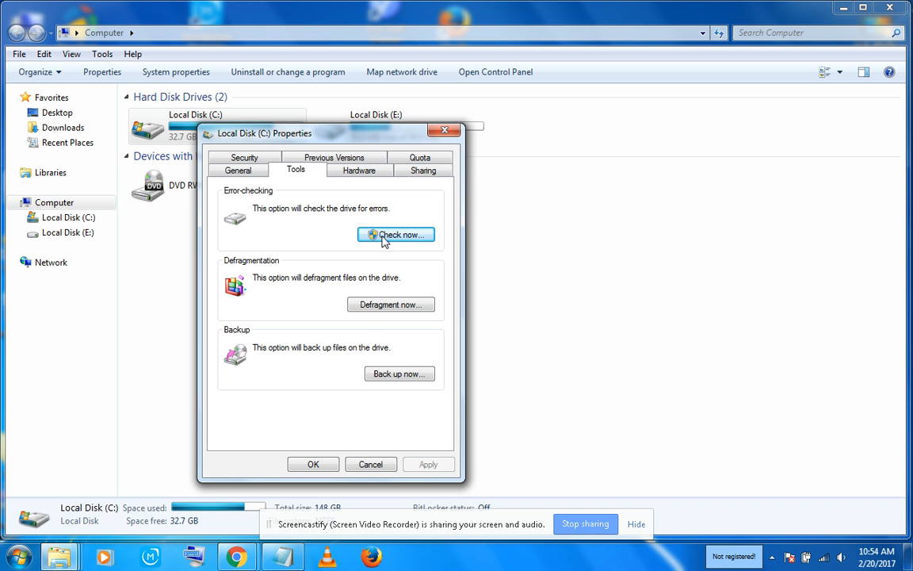
Step: Open Disk Defragmenter and start analyzing drive C:
click(391, 305)
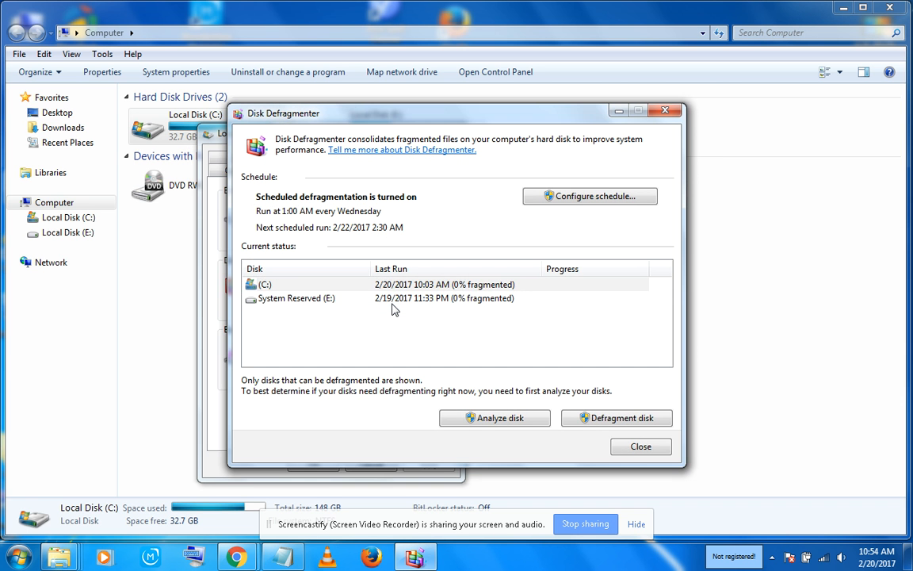
click(341, 287)
click(495, 420)
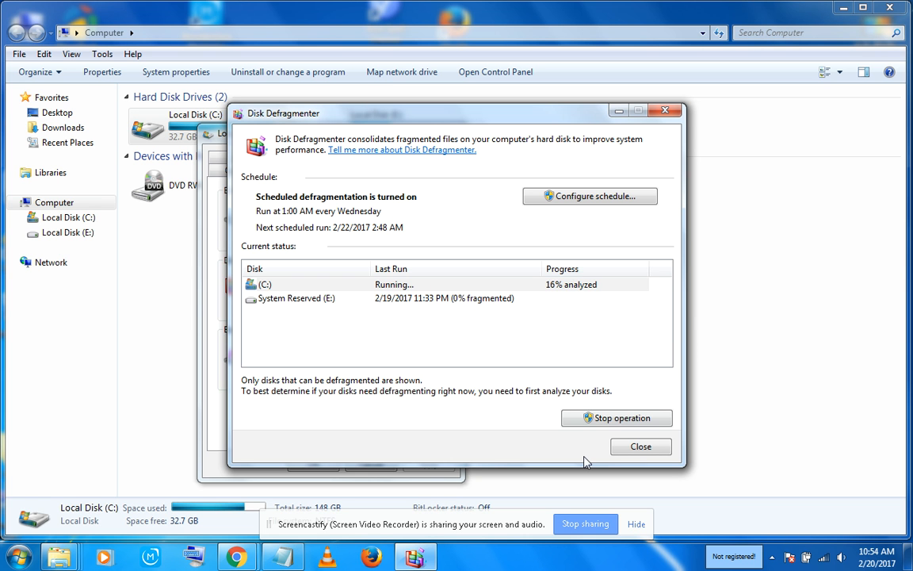
Step: Reopen Disk Defragmenter to check the analysis progress of drive C:, and close it along with the drive's properties
click(638, 447)
click(389, 306)
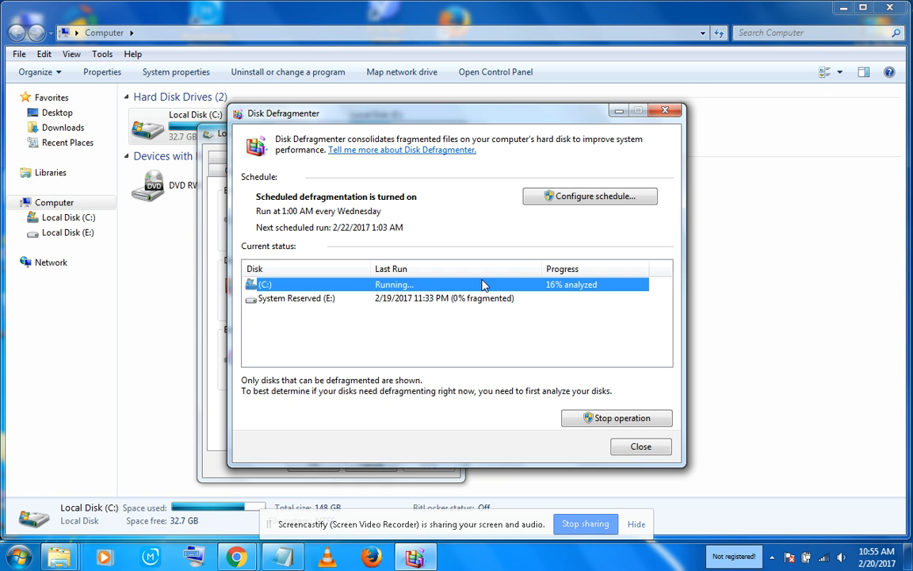
click(632, 449)
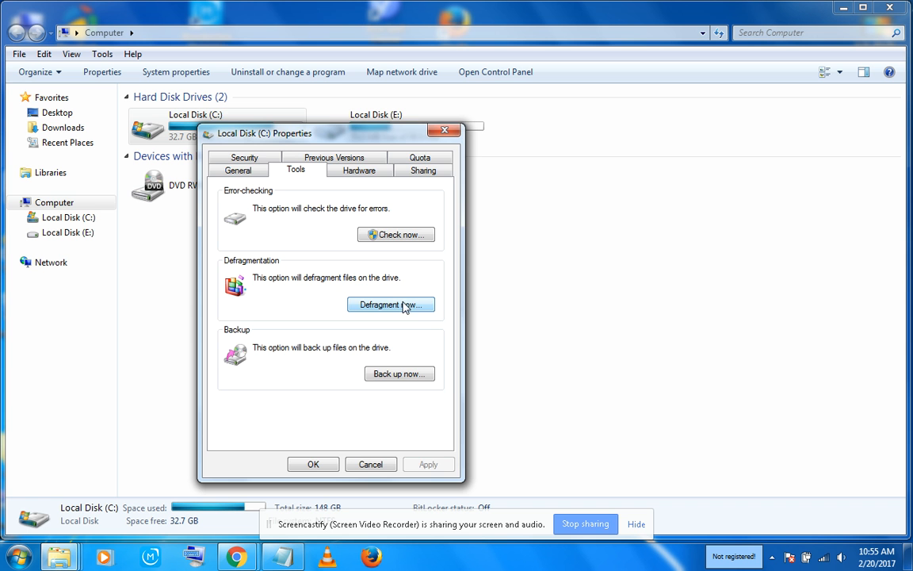
click(405, 306)
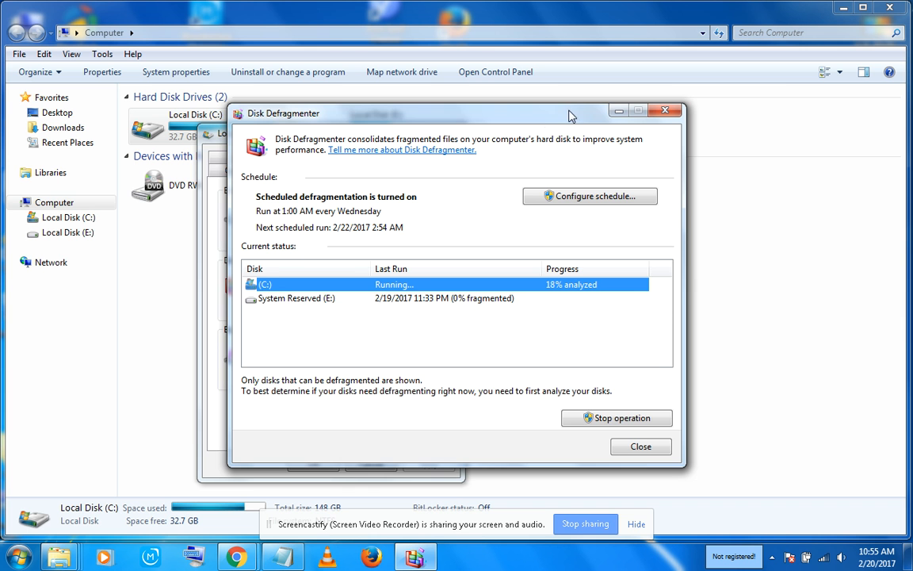
drag(544, 119, 518, 96)
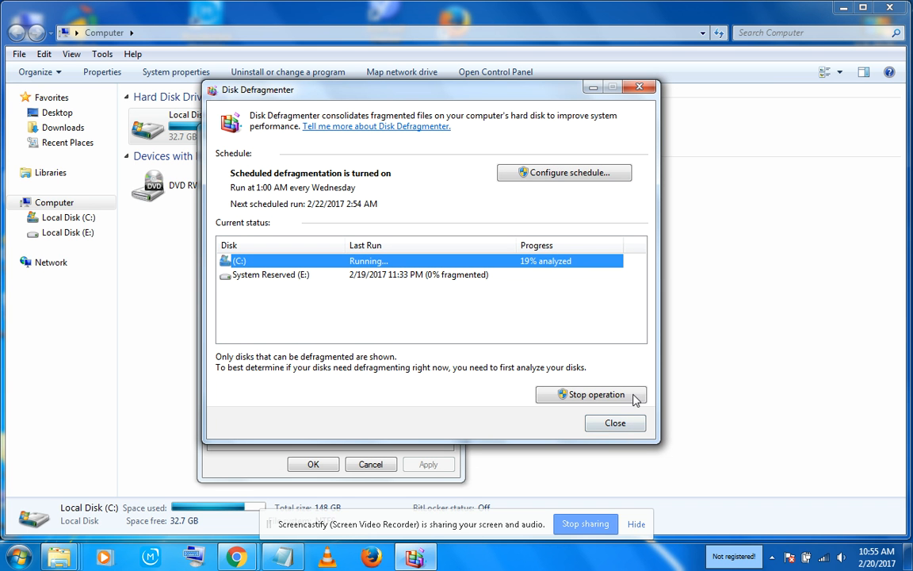
click(623, 425)
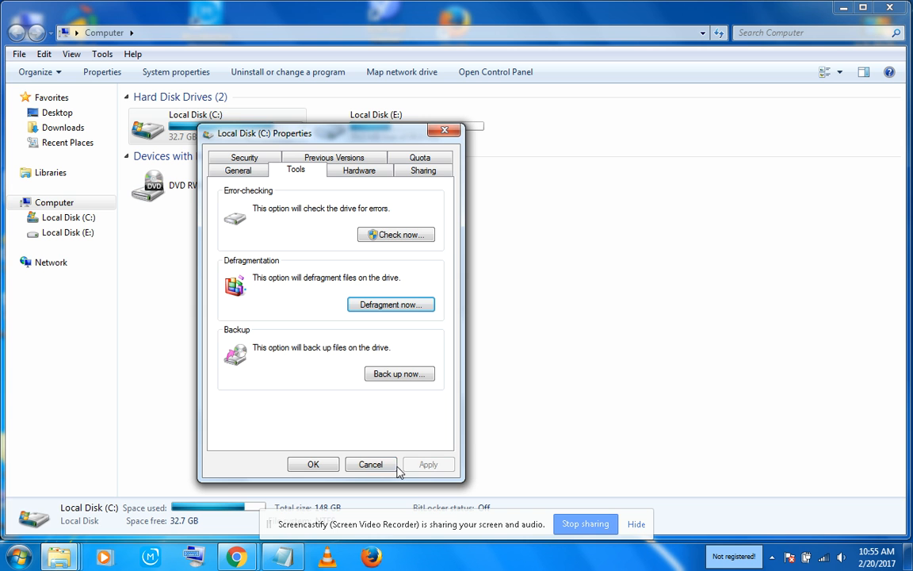
click(315, 468)
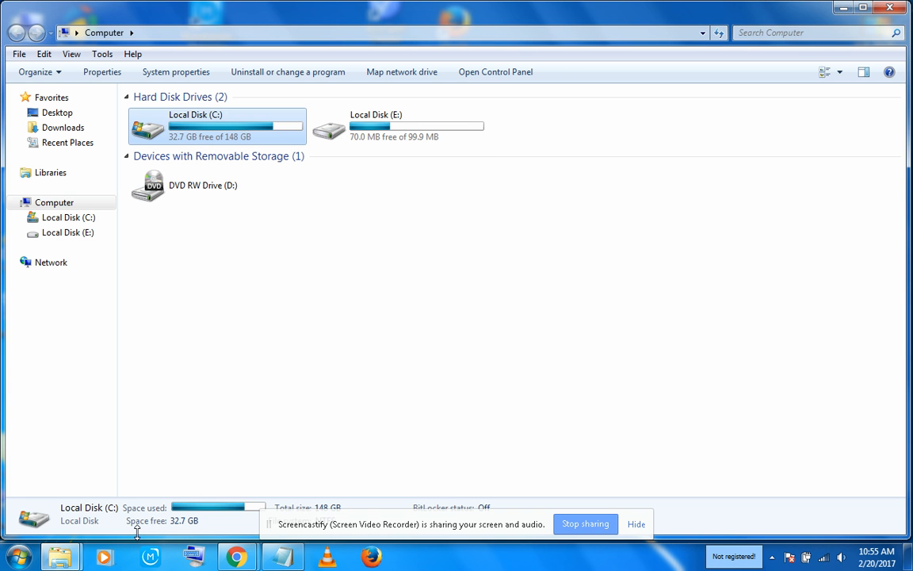
click(19, 556)
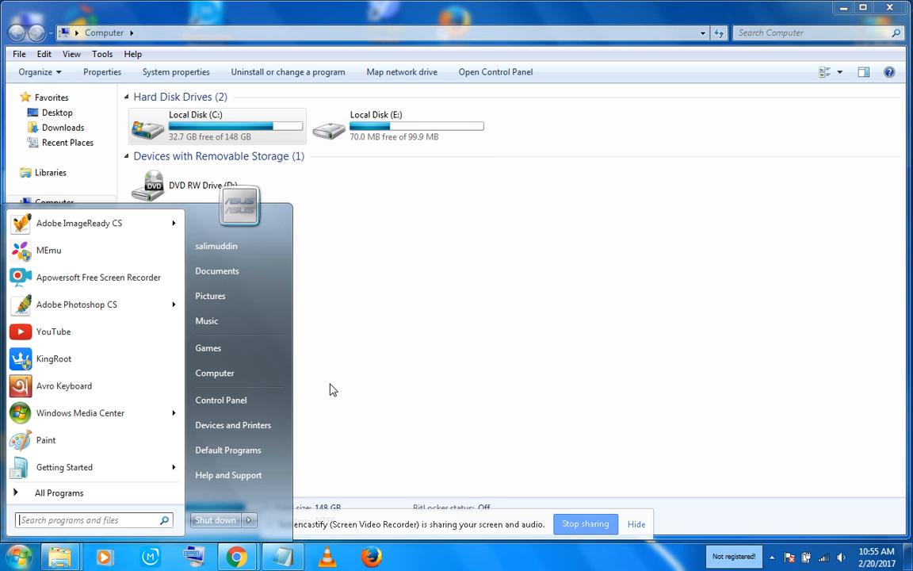
click(214, 374)
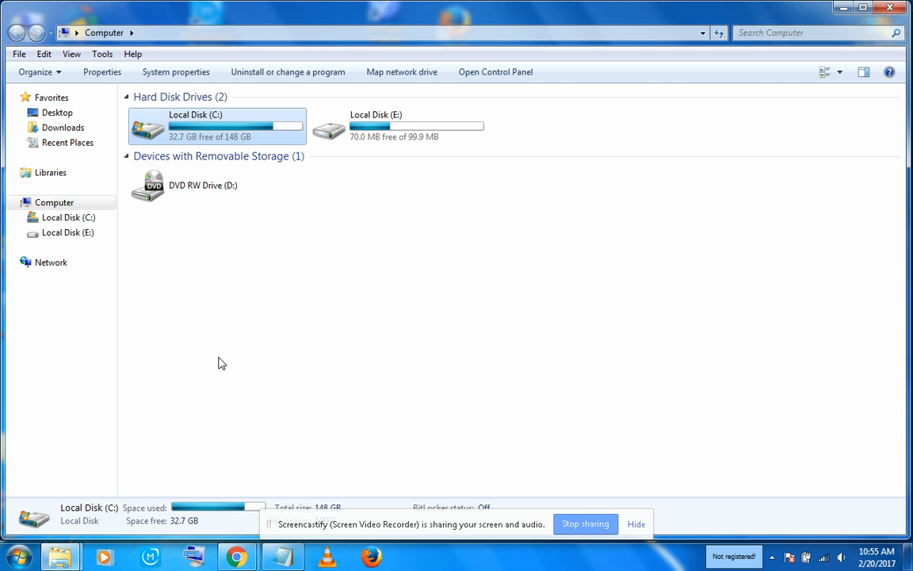
click(19, 557)
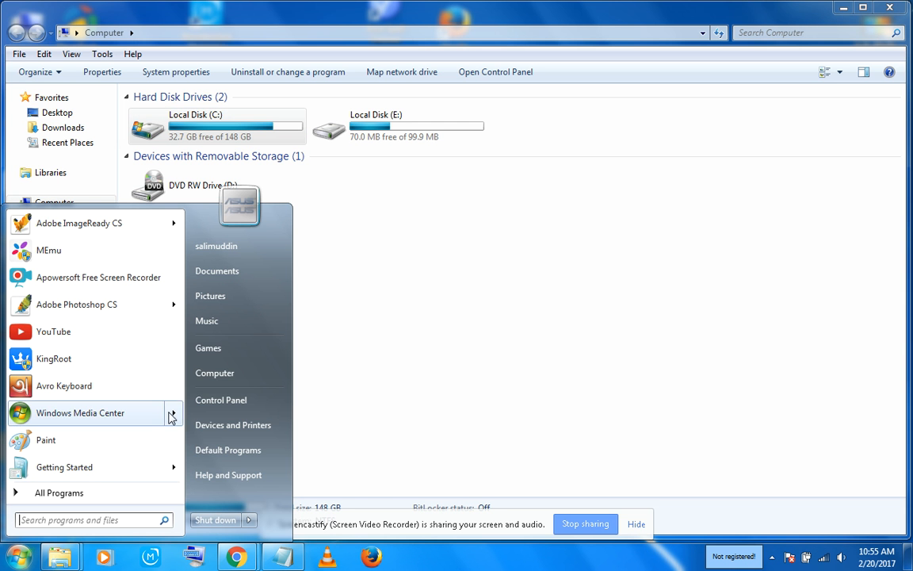
click(215, 373)
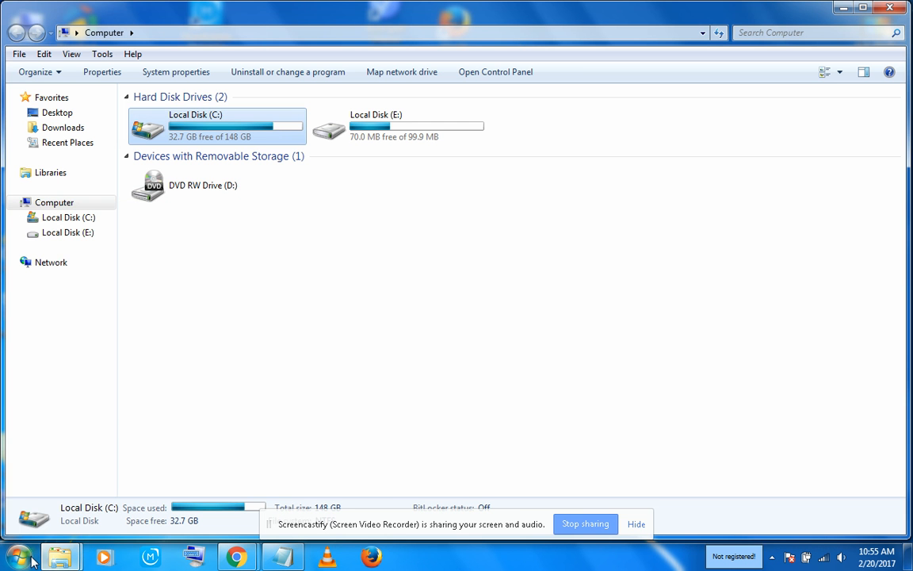
Step: Open the computer's system properties and go to its advanced system settings
click(29, 558)
right_click(219, 379)
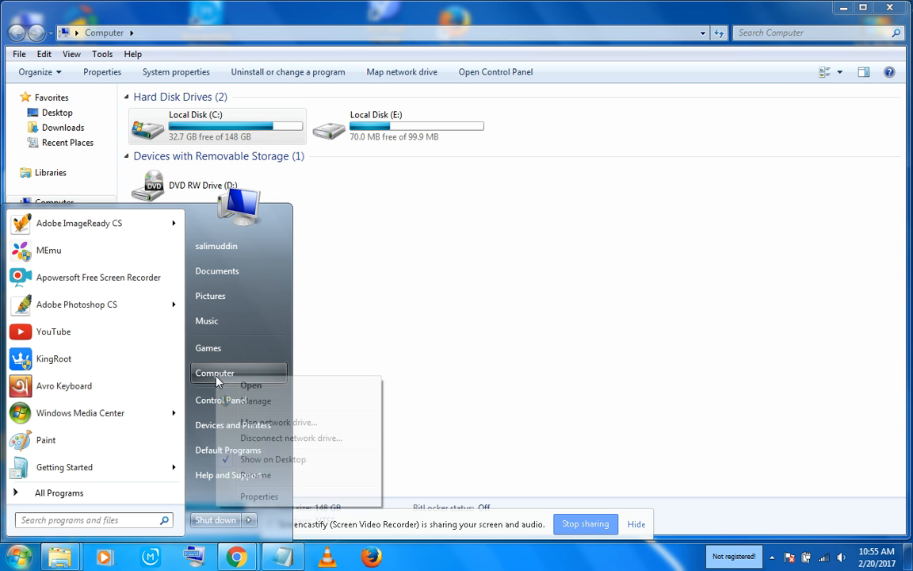
click(269, 497)
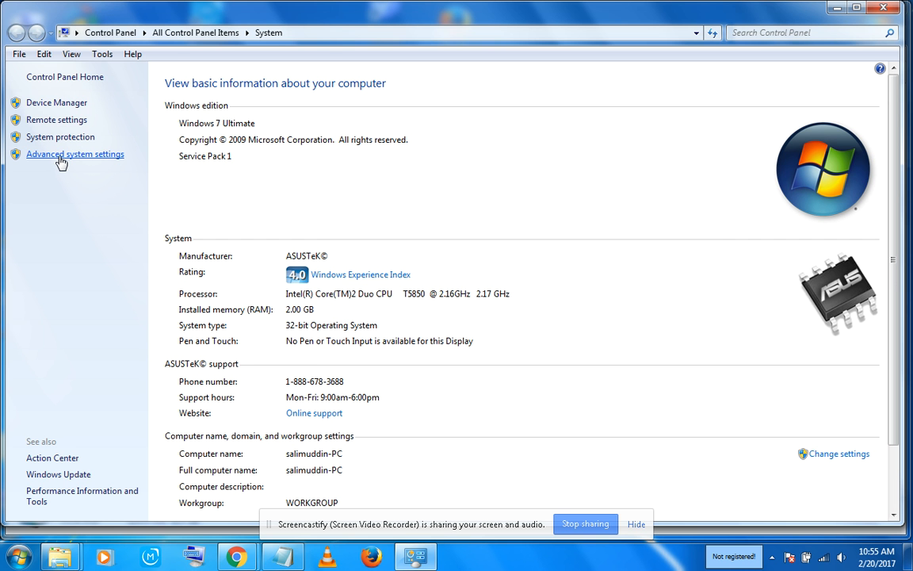
click(61, 162)
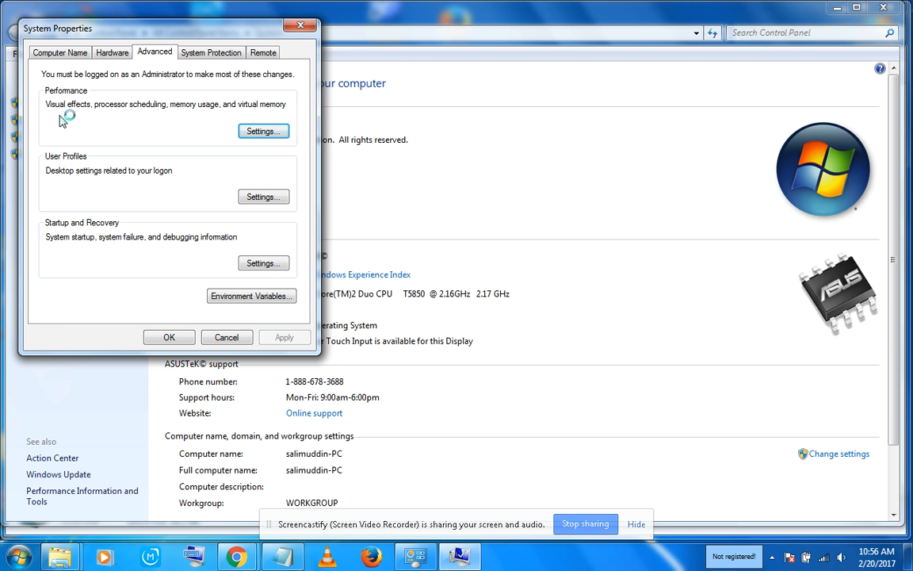
Step: Set the performance visual effects to Adjust for best performance, apply the change, and close all open dialogs and windows
click(262, 130)
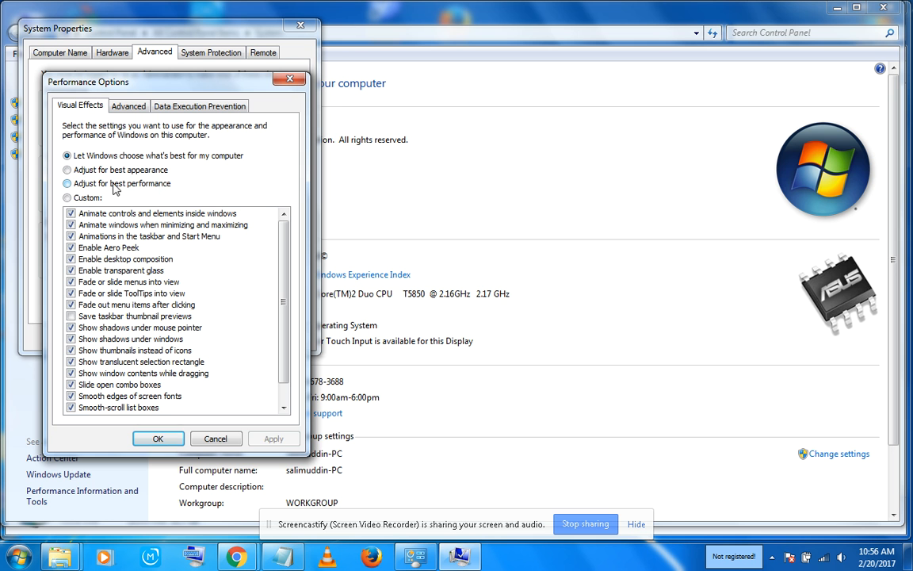
click(68, 183)
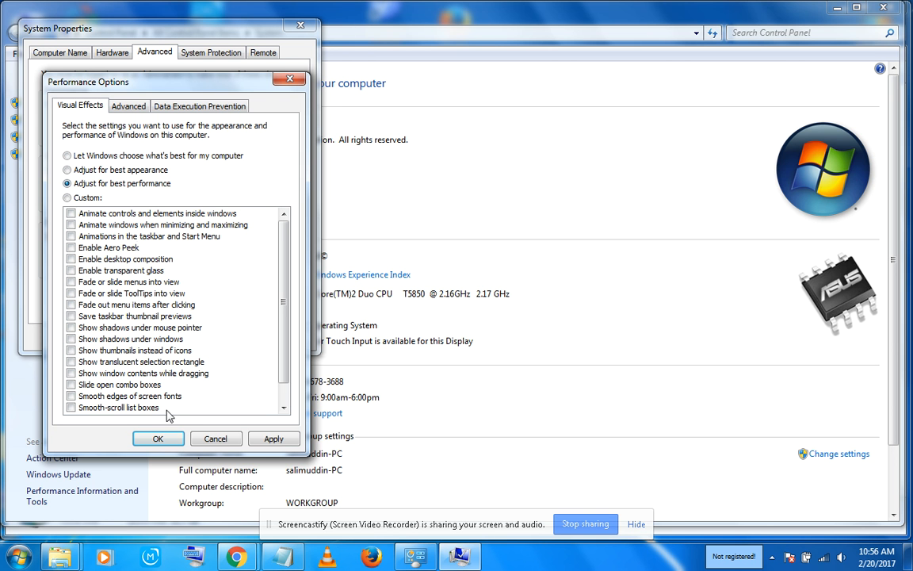
click(274, 439)
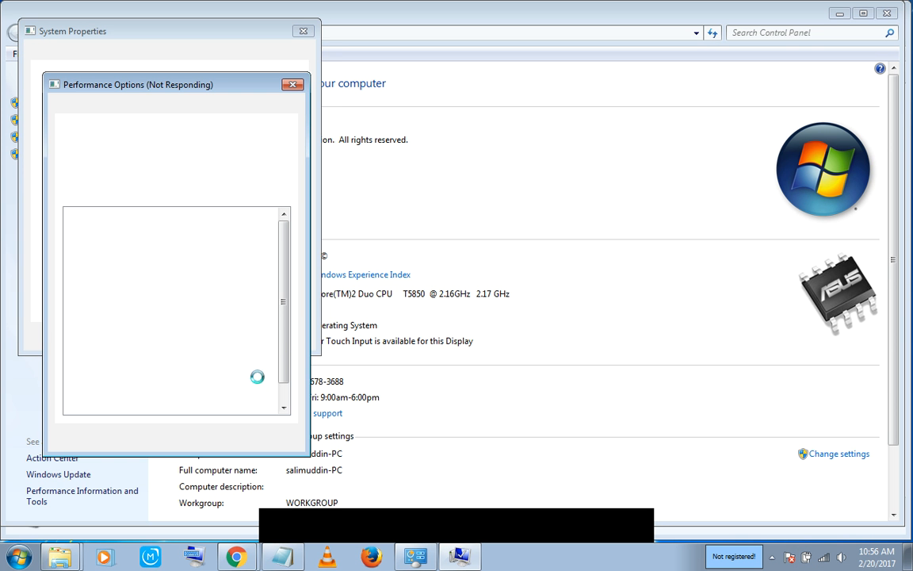
click(293, 84)
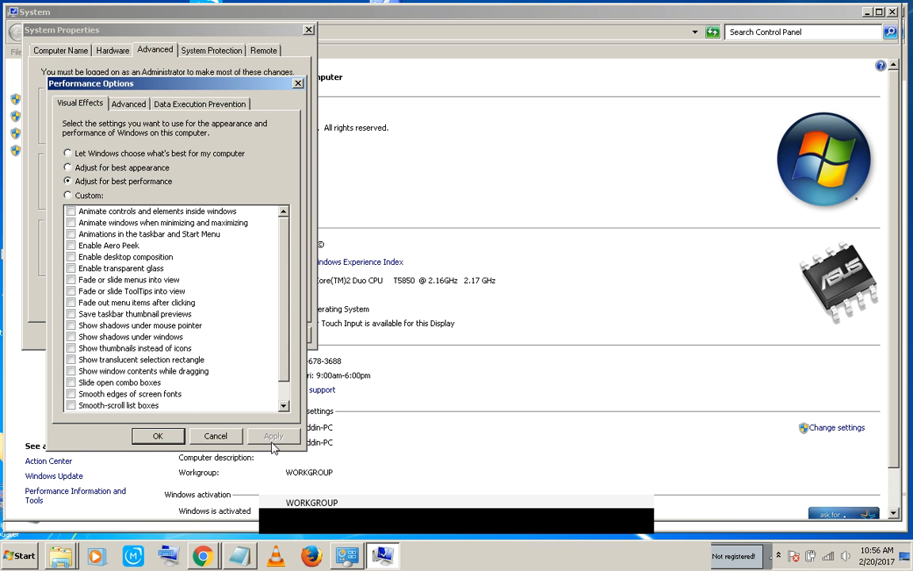
click(155, 436)
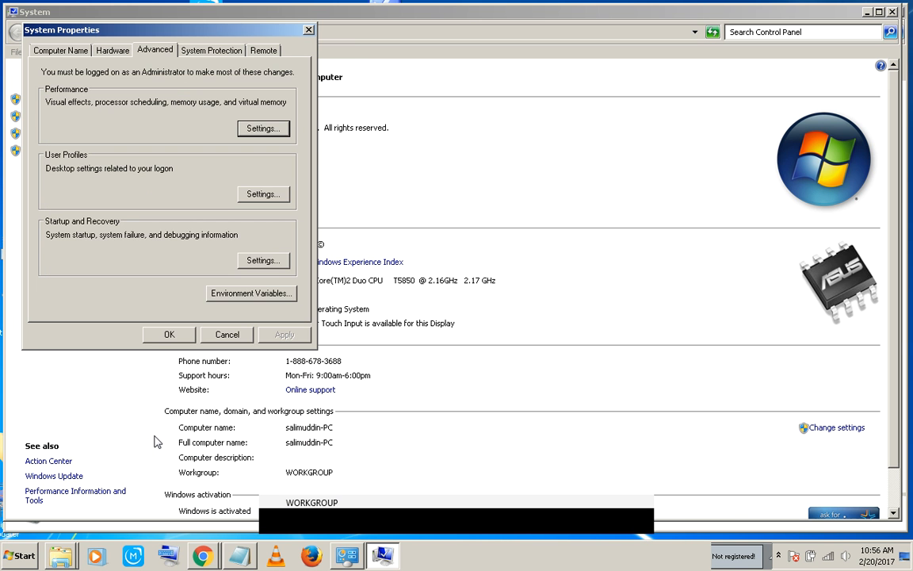
click(308, 30)
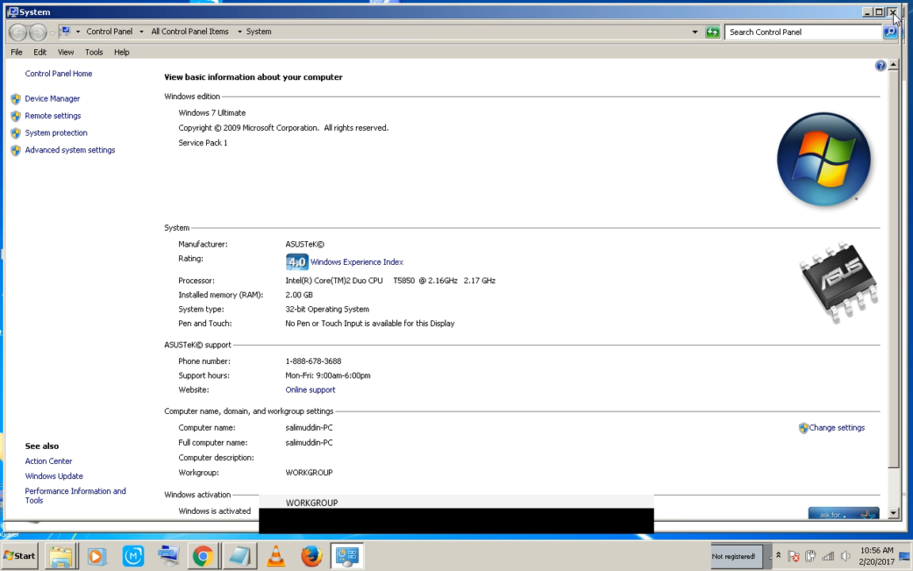
click(893, 11)
click(898, 13)
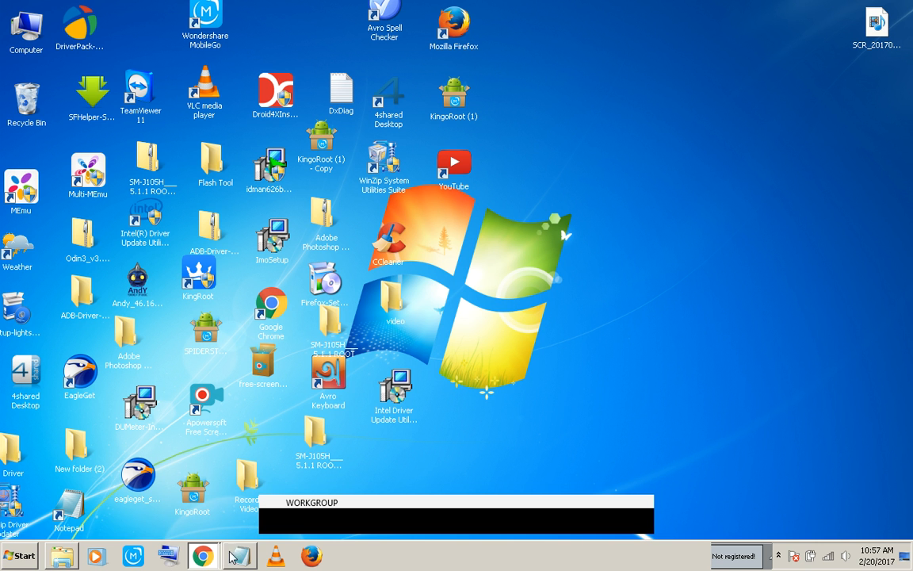
Step: Review the computer's advanced system settings again and close the System Properties dialog without changing anything
mouse_move(213, 561)
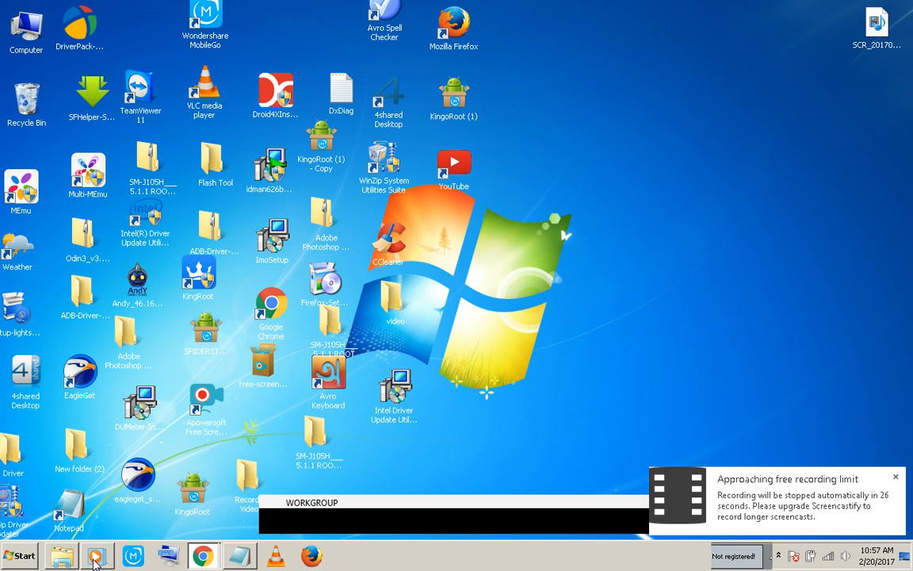
click(20, 556)
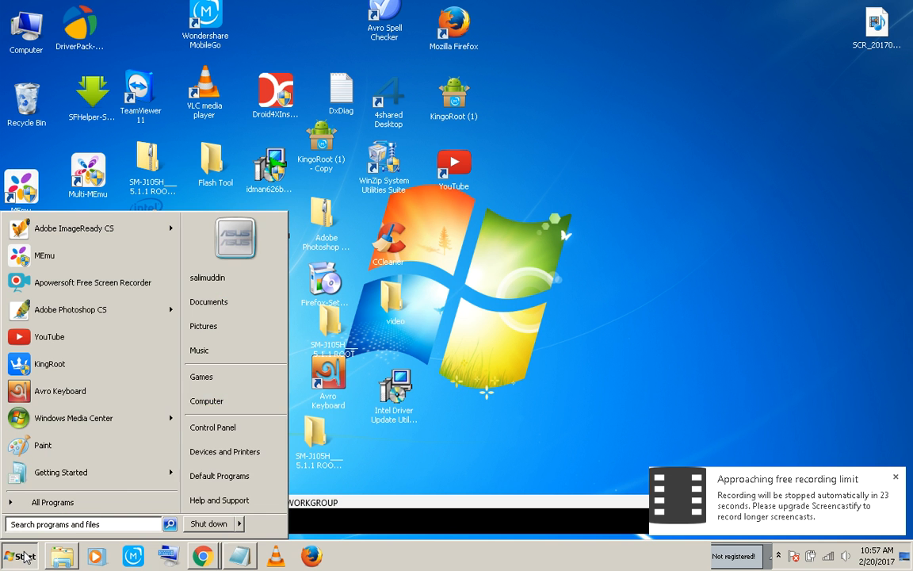
right_click(218, 409)
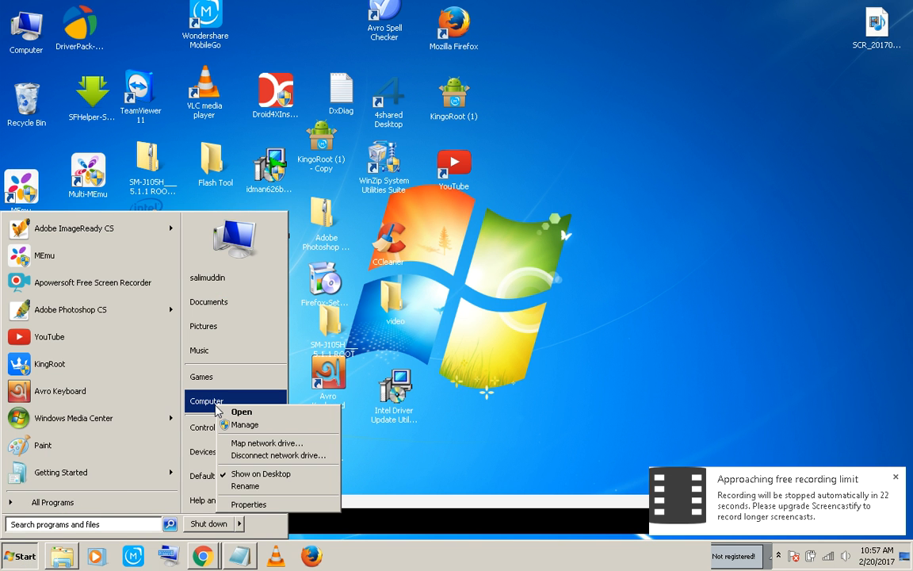
click(252, 504)
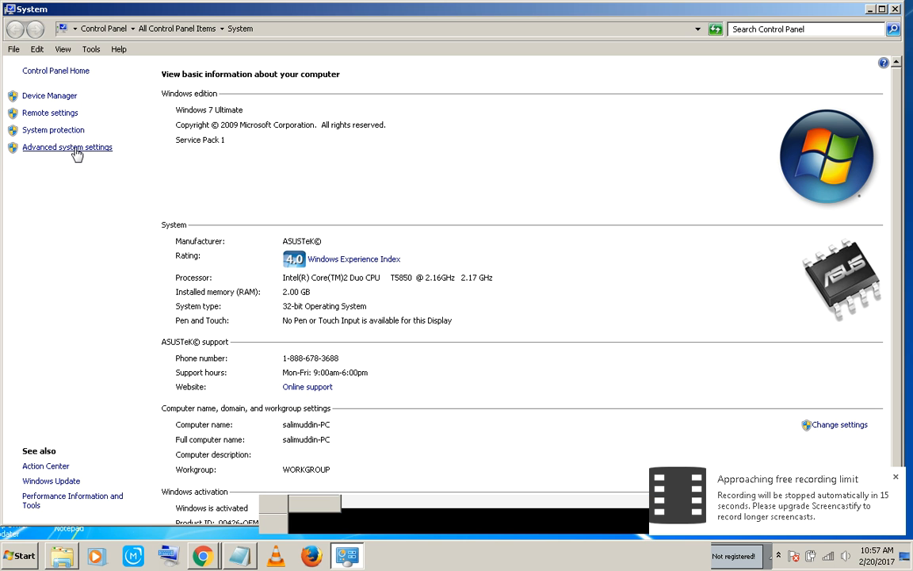
click(77, 149)
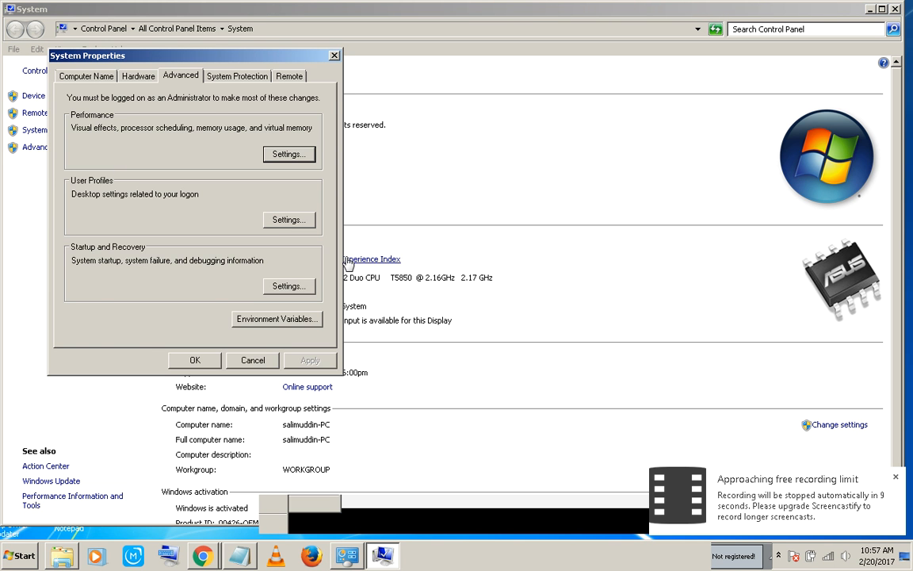
click(334, 56)
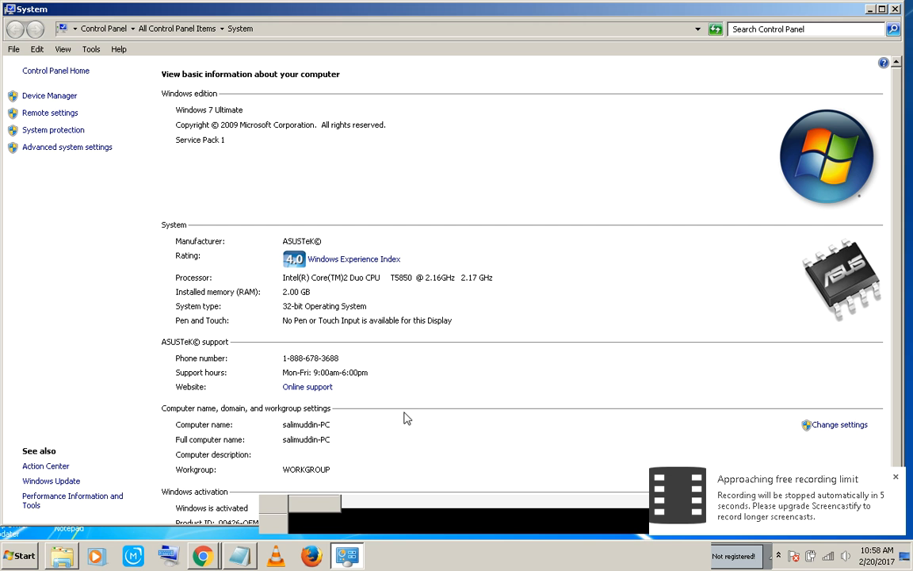